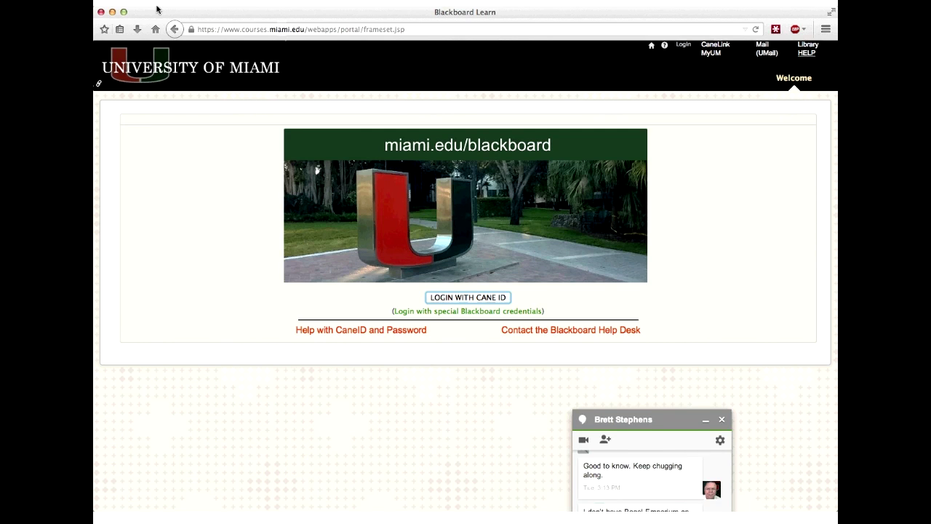
Sign in with Blackboard-specific credentials and open the Demonstration Course (Fall 2014) site
click(703, 421)
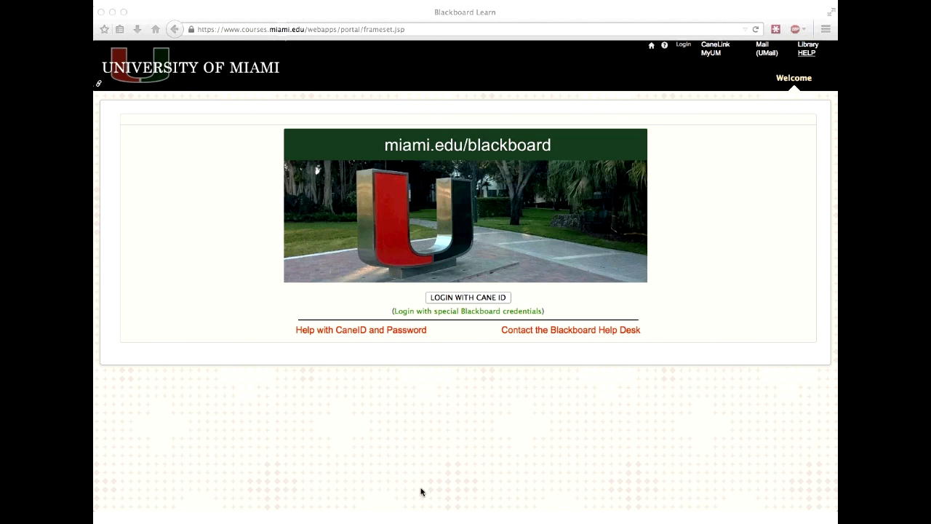
click(520, 314)
click(522, 314)
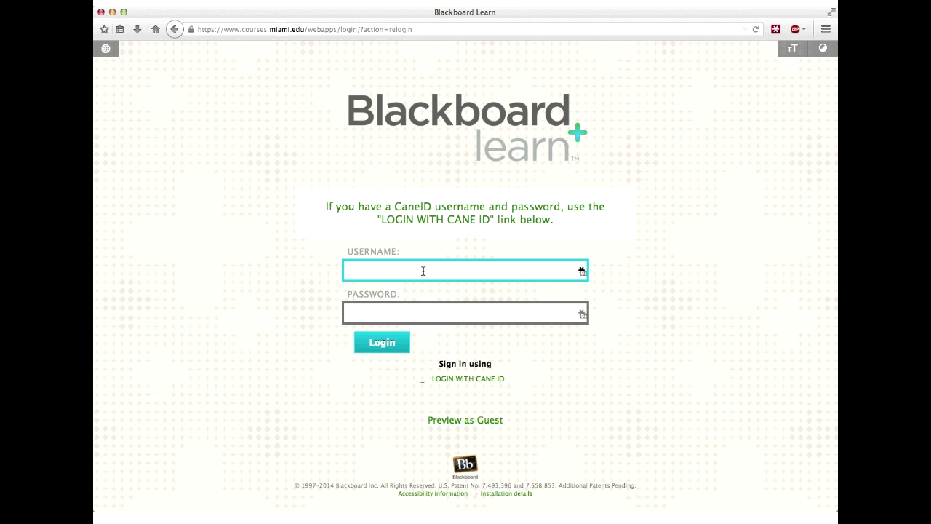
text(wrv4)
key(Tab)
text(••••)
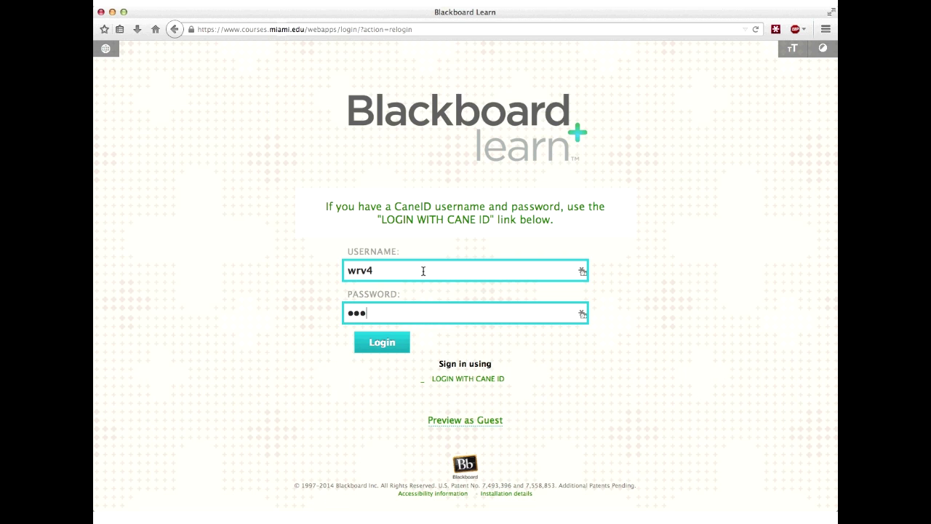
click(384, 348)
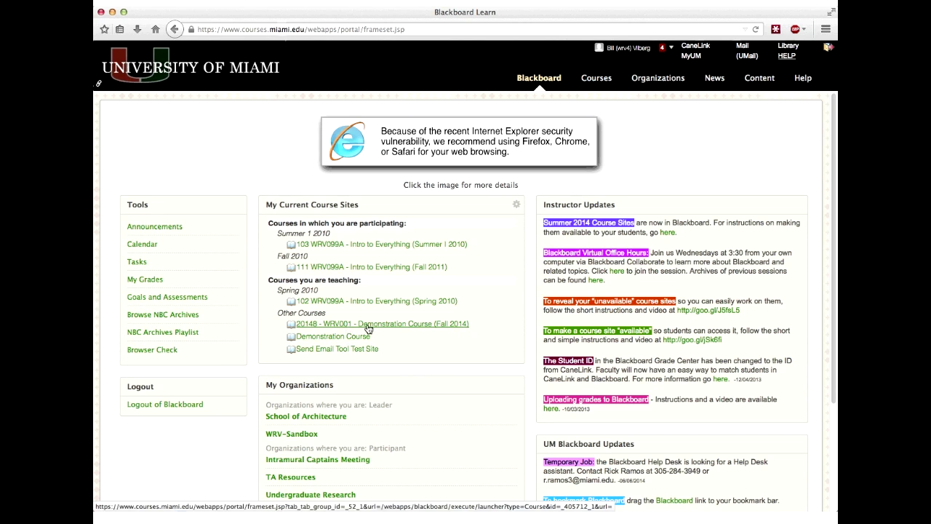
click(391, 328)
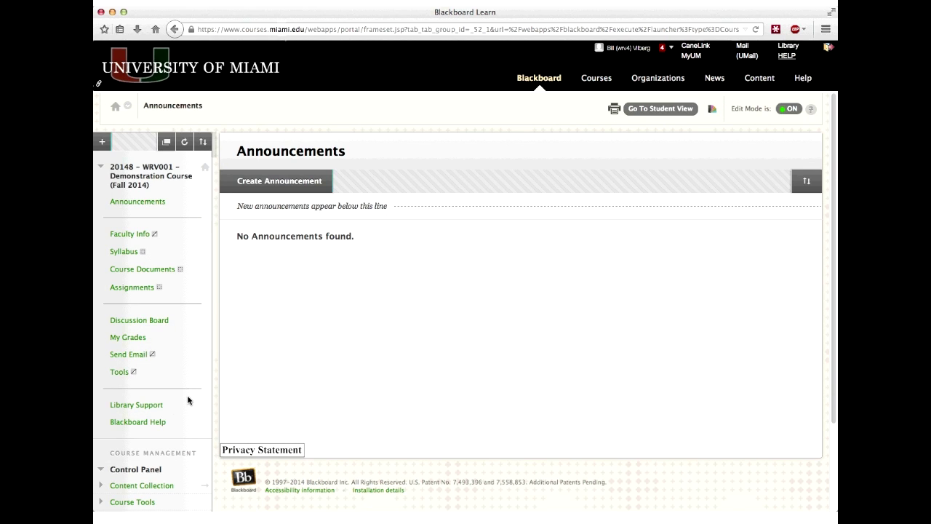
Open the course Properties page from Control Panel > Customization and place the cursor in Course Name
scroll(188, 400, down, 3)
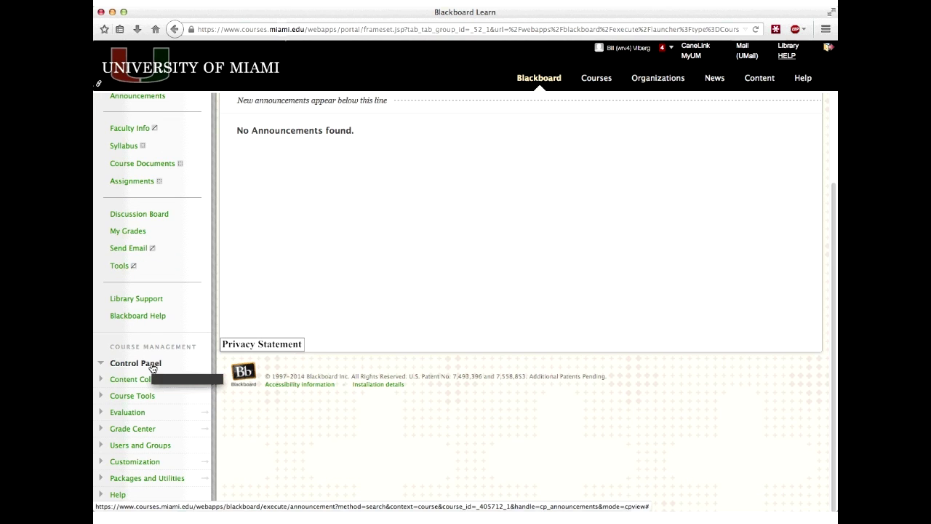
click(144, 463)
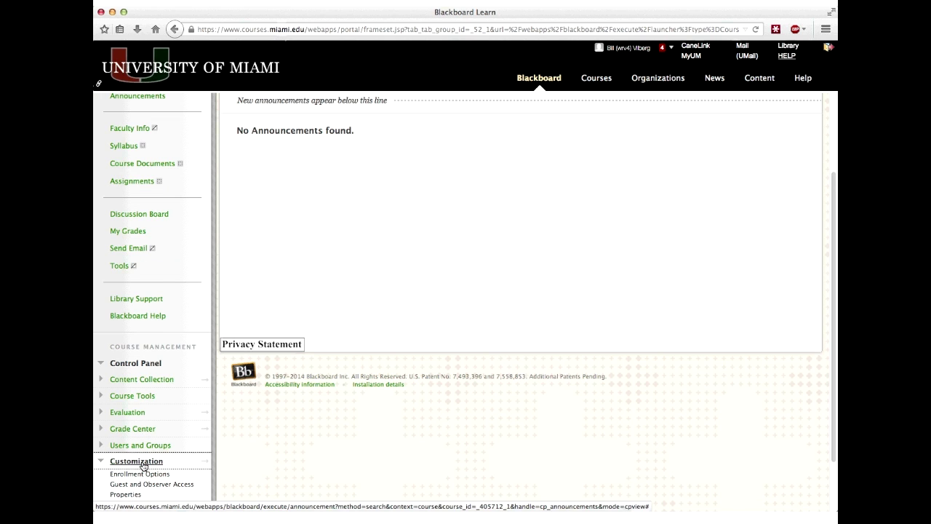
scroll(143, 466, down, 2)
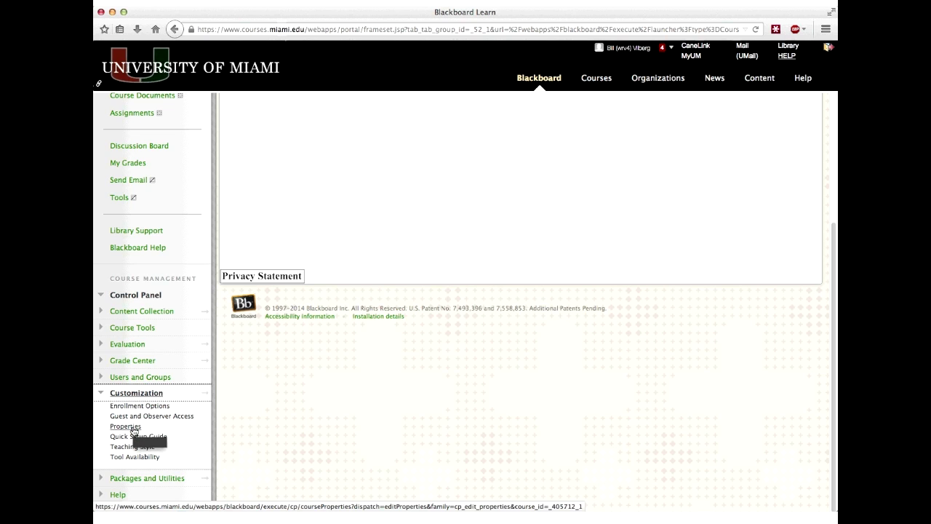
click(134, 430)
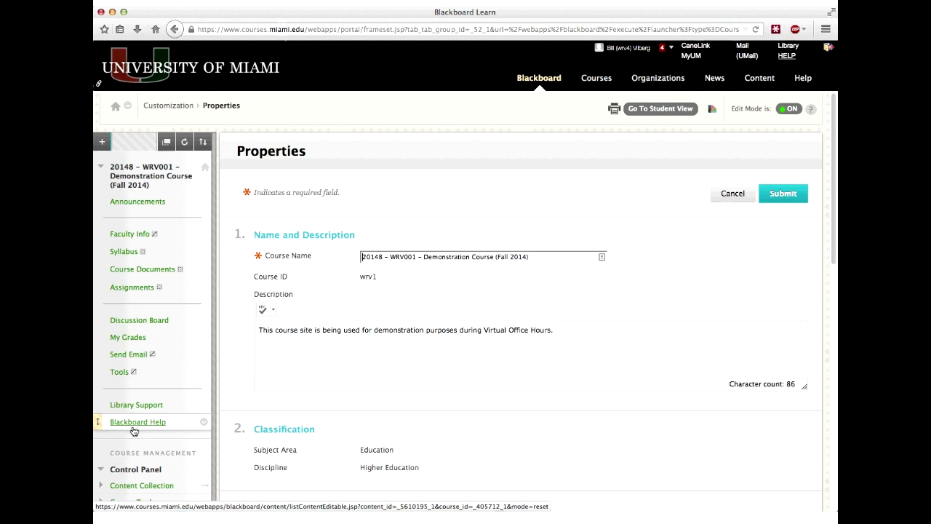
click(382, 258)
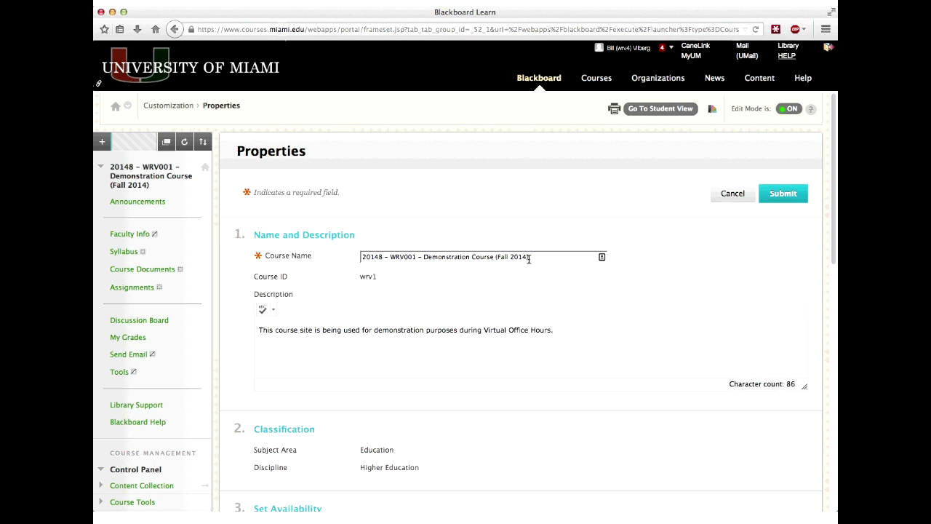
Replace 'Demonstration Course' in the course name with 'Properties and Teaching Styles'
drag(529, 258, 355, 256)
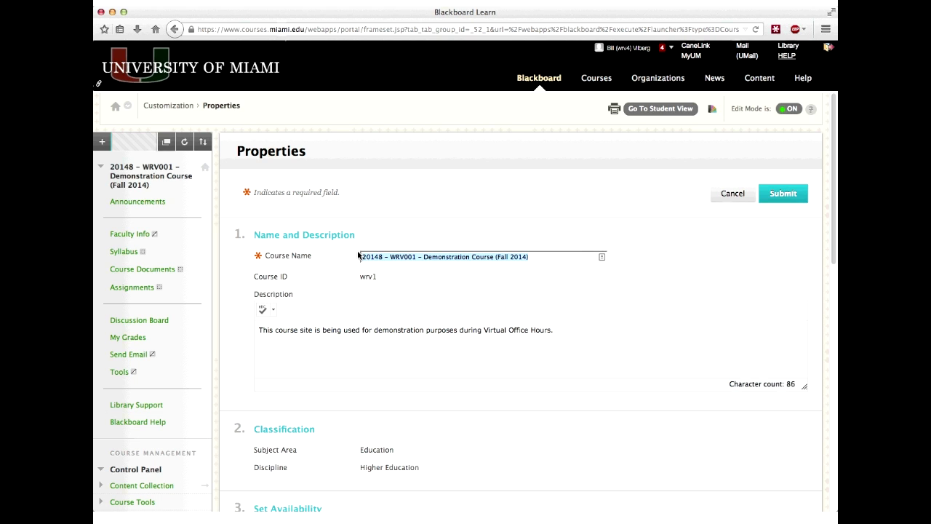
click(646, 259)
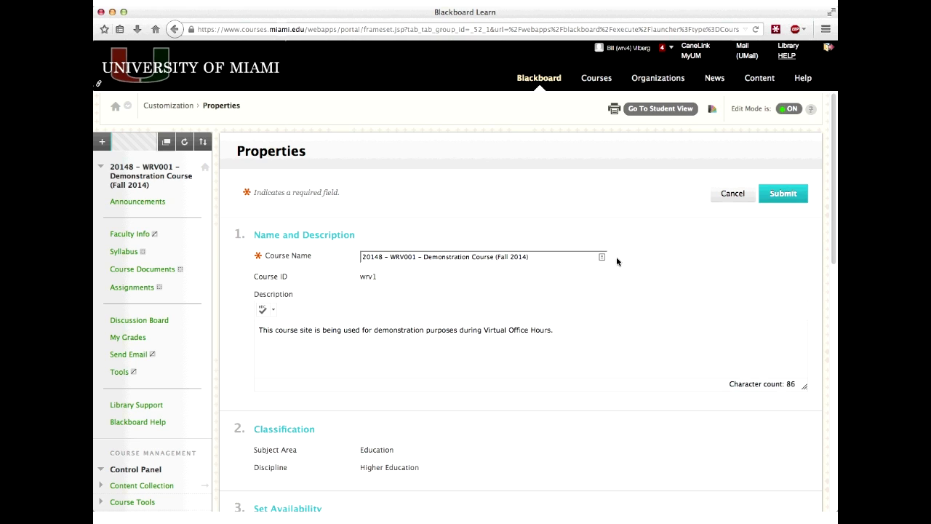
double_click(453, 258)
drag(476, 259, 478, 333)
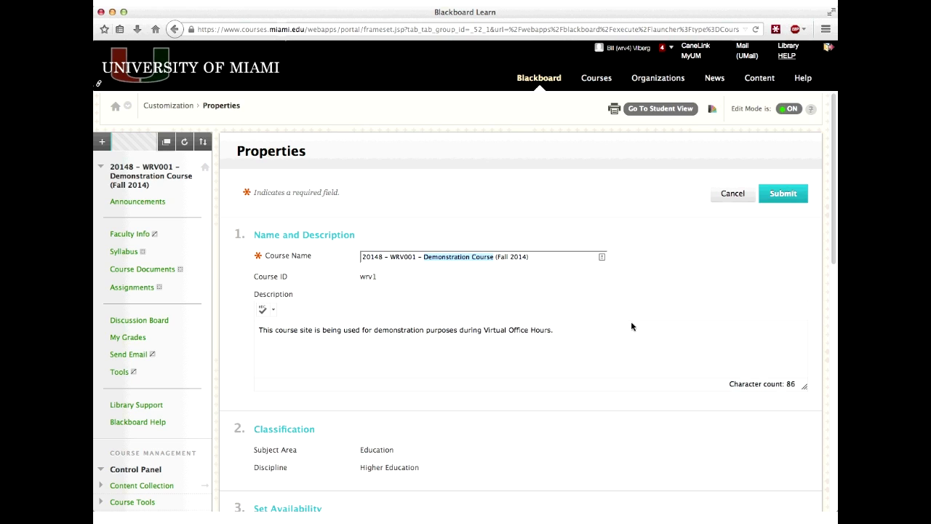
key(BackSpace)
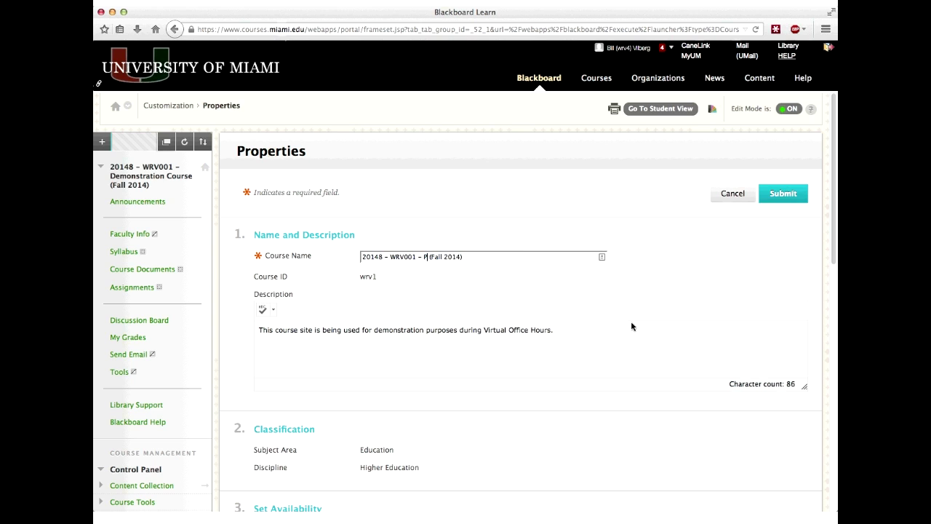
text(Properties and Teaching Stude)
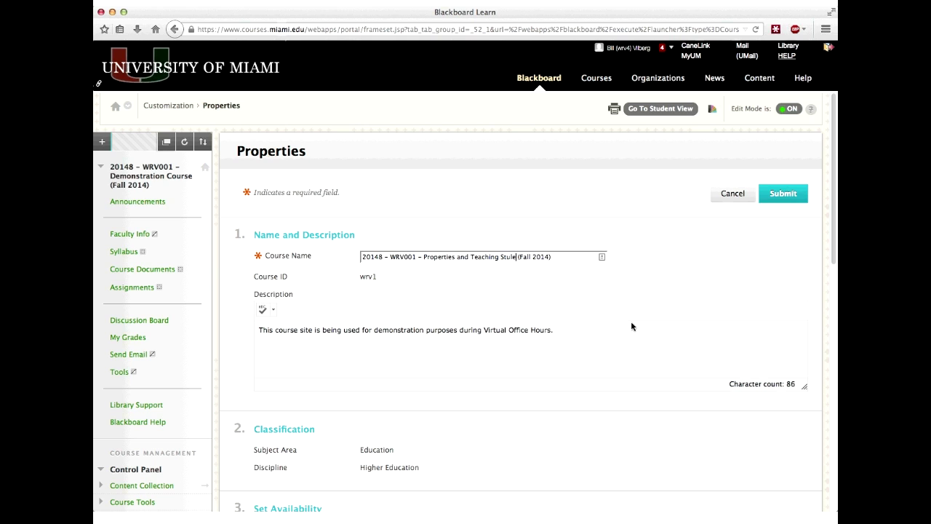
key(BackSpace)
text(yles)
Highlight the 20148, WRV001, new title and (Fall 2014) parts of the course name in turn
double_click(383, 258)
click(382, 257)
drag(382, 256, 358, 256)
click(383, 258)
drag(389, 258, 362, 258)
double_click(406, 257)
drag(424, 259, 518, 259)
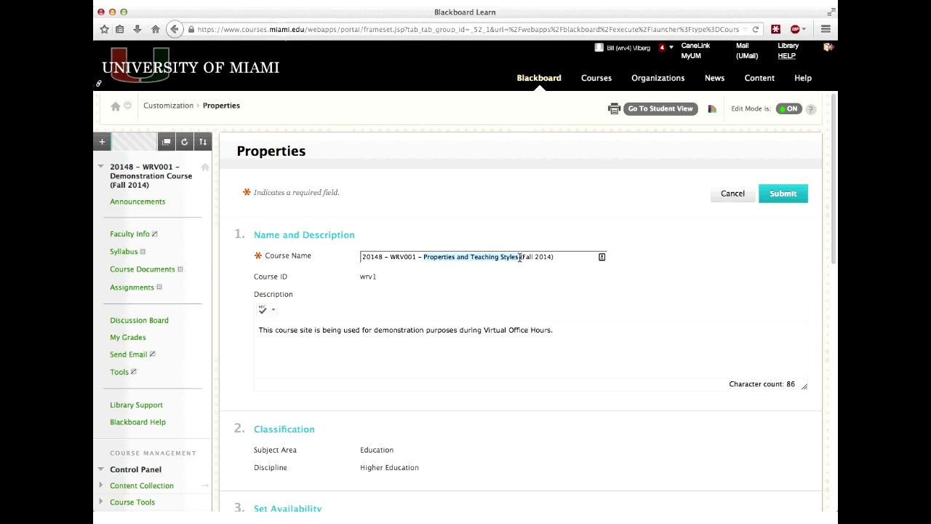
drag(521, 257, 558, 257)
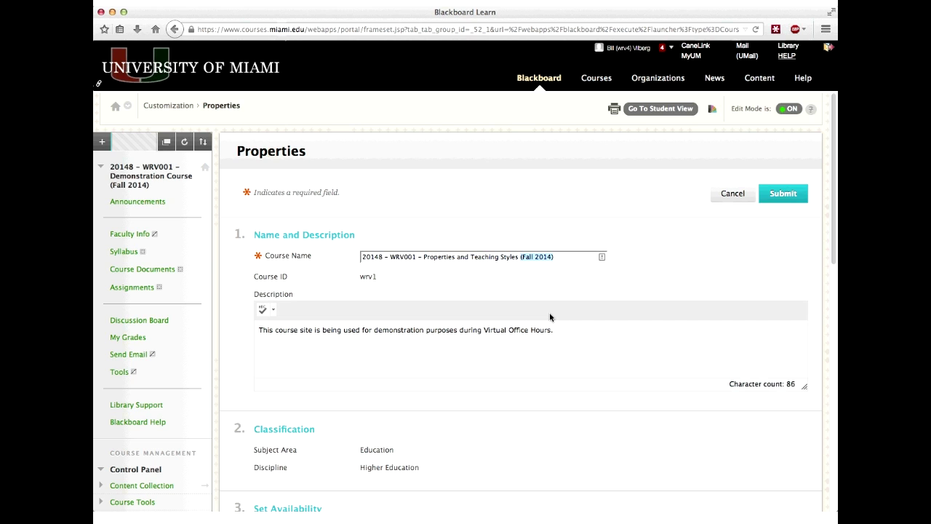
click(383, 257)
drag(383, 257, 359, 257)
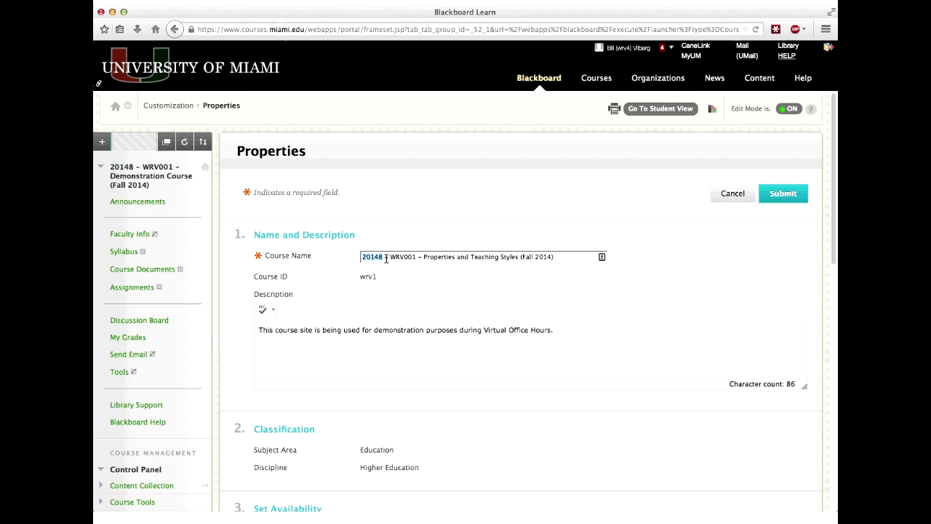
click(456, 281)
drag(259, 331, 617, 330)
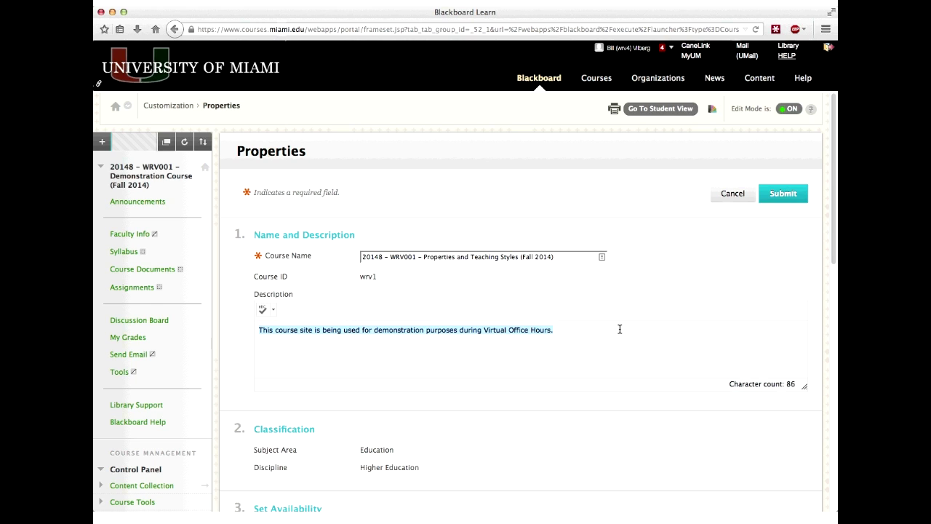
click(620, 329)
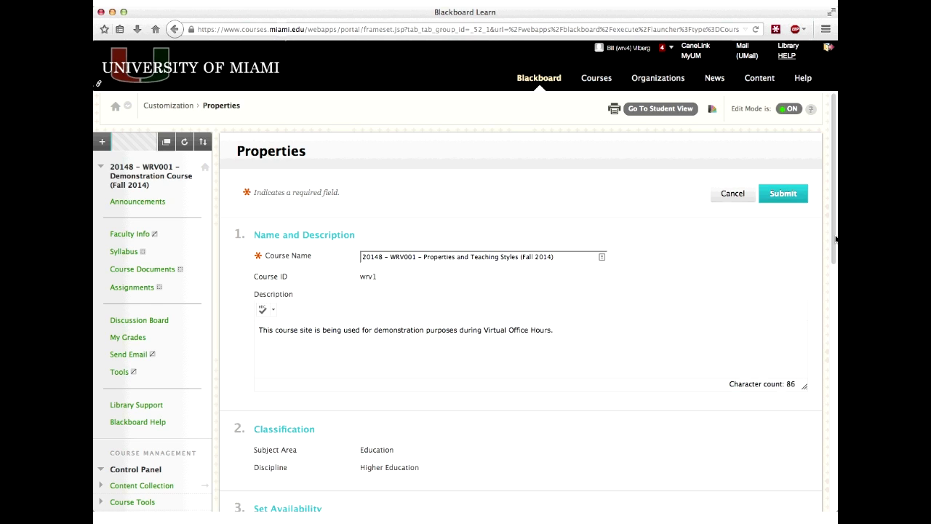
scroll(836, 239, down, 5)
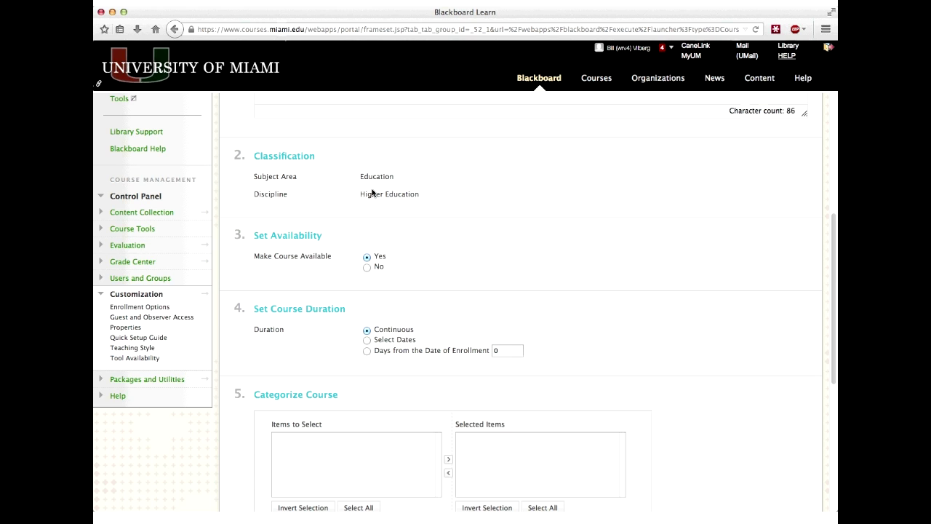
Set Make Course Available to No and review the remaining properties down to Course Files
click(368, 268)
scroll(682, 407, down, 2)
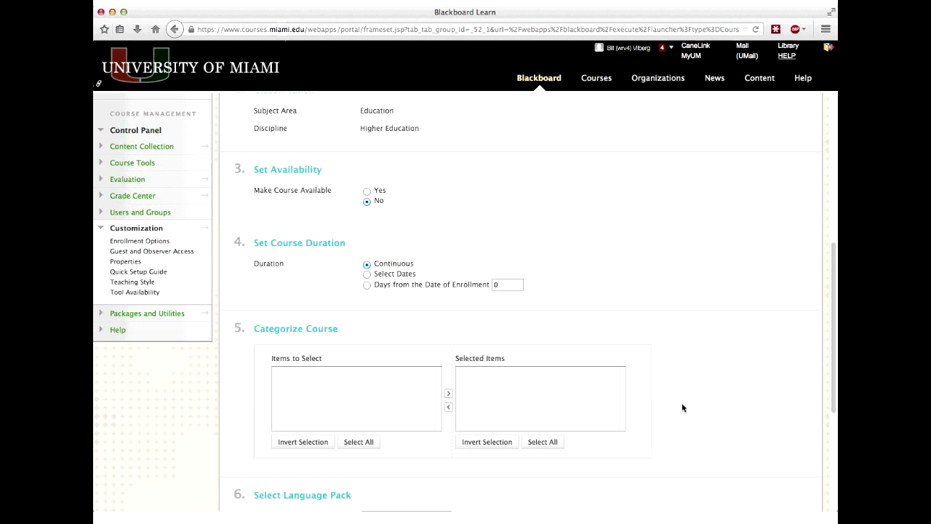
scroll(683, 408, down, 5)
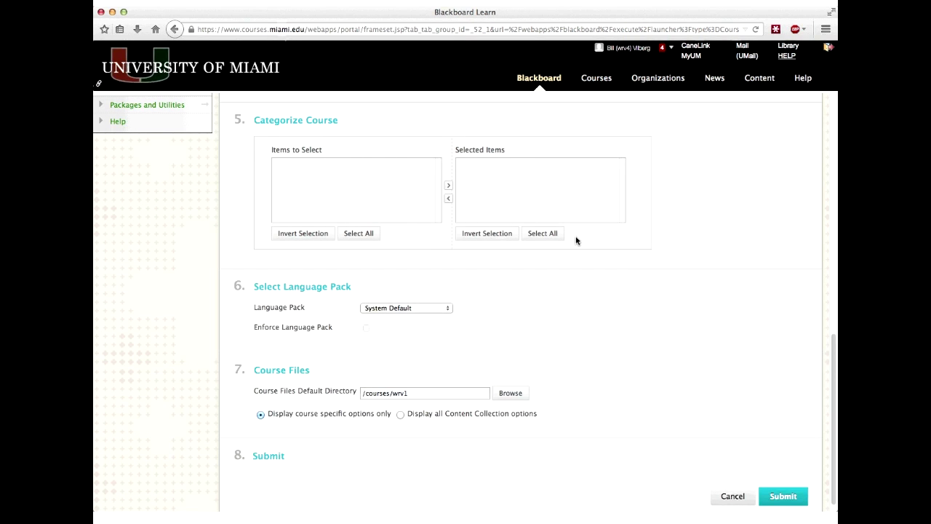
scroll(631, 259, down, 1)
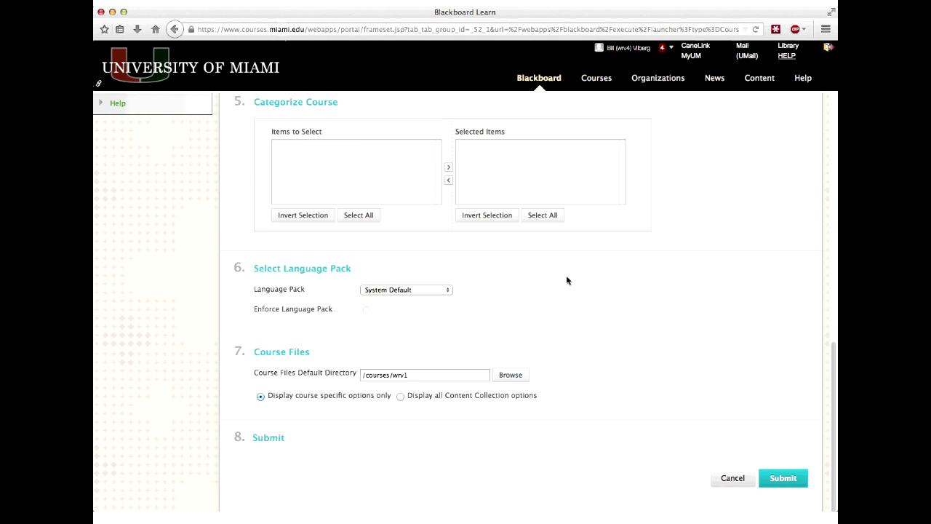
click(448, 290)
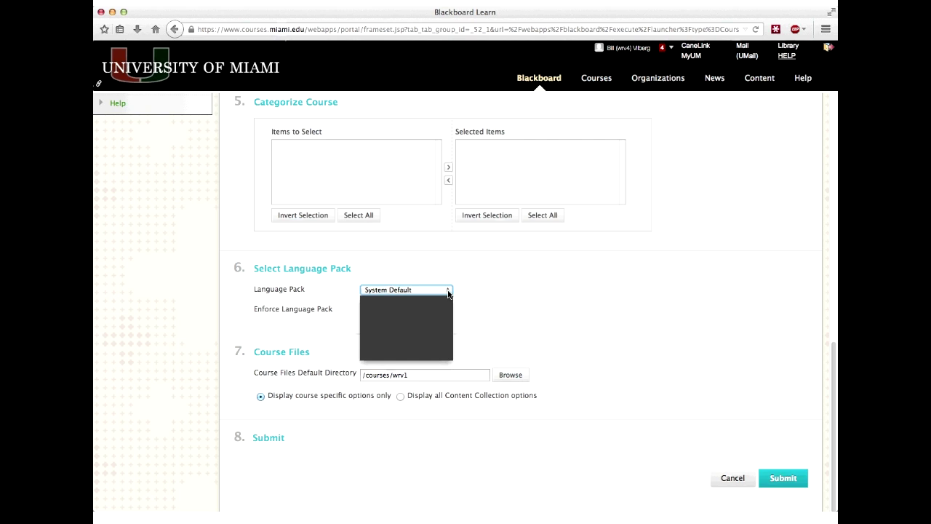
click(479, 327)
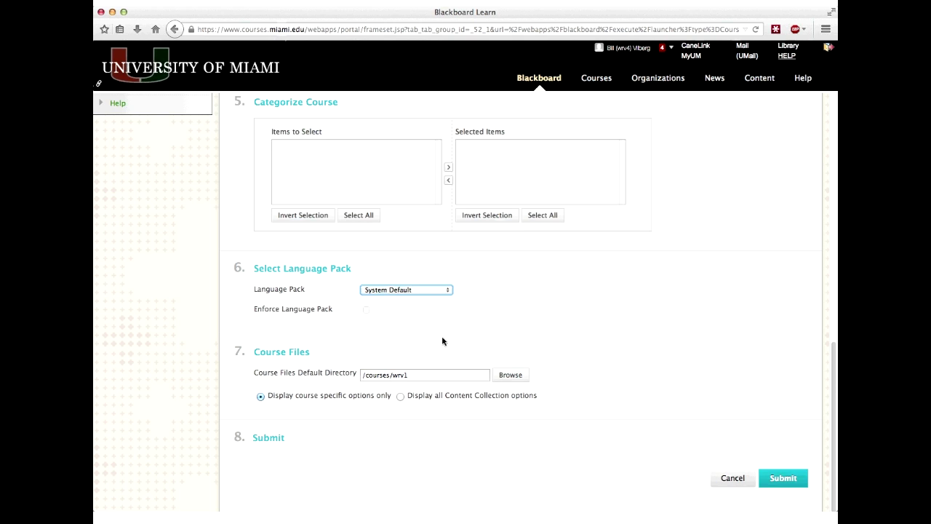
click(437, 375)
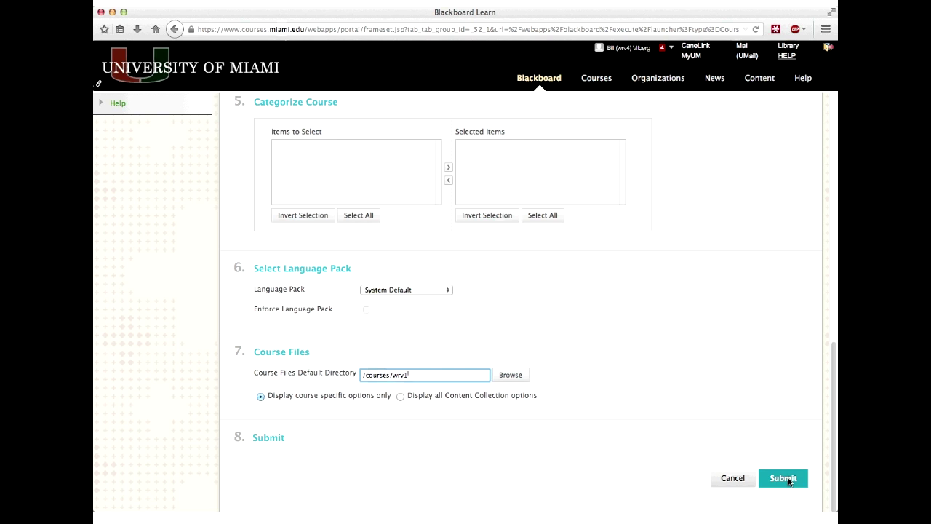
scroll(733, 387, up, 15)
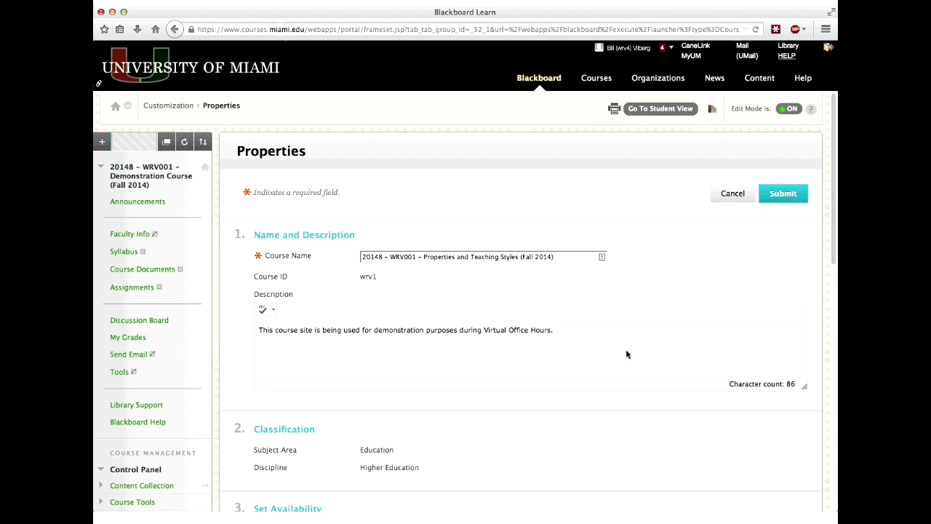
Submit the renamed course's properties and go on to the Teaching Style settings
scroll(626, 355, down, 15)
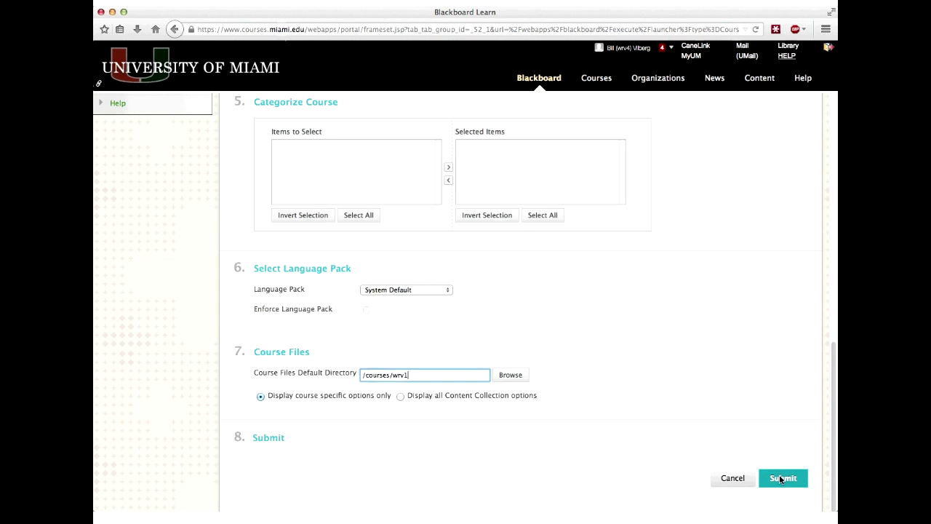
click(782, 477)
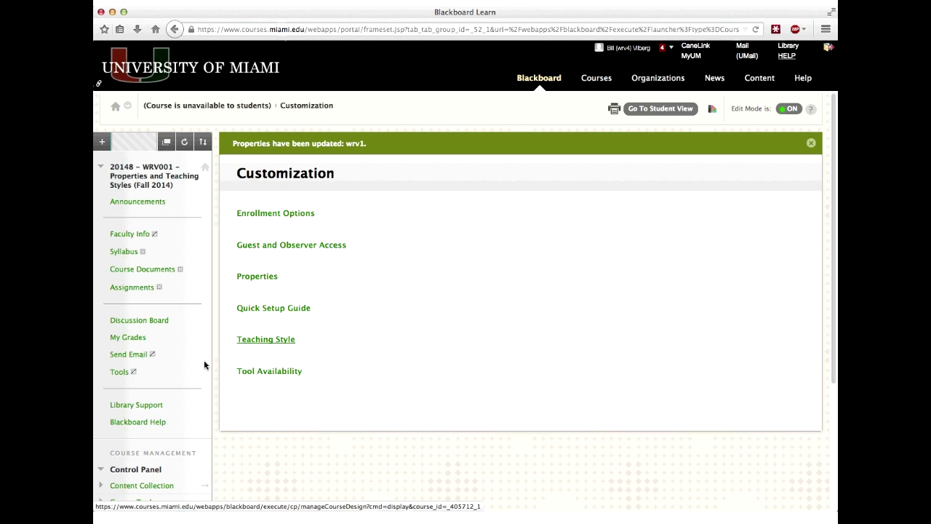
scroll(182, 378, down, 3)
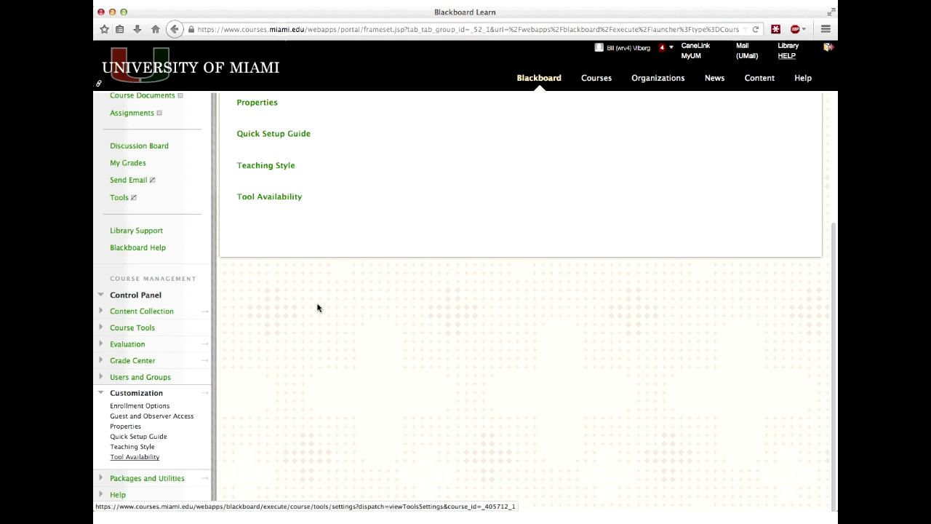
scroll(317, 308, up, 3)
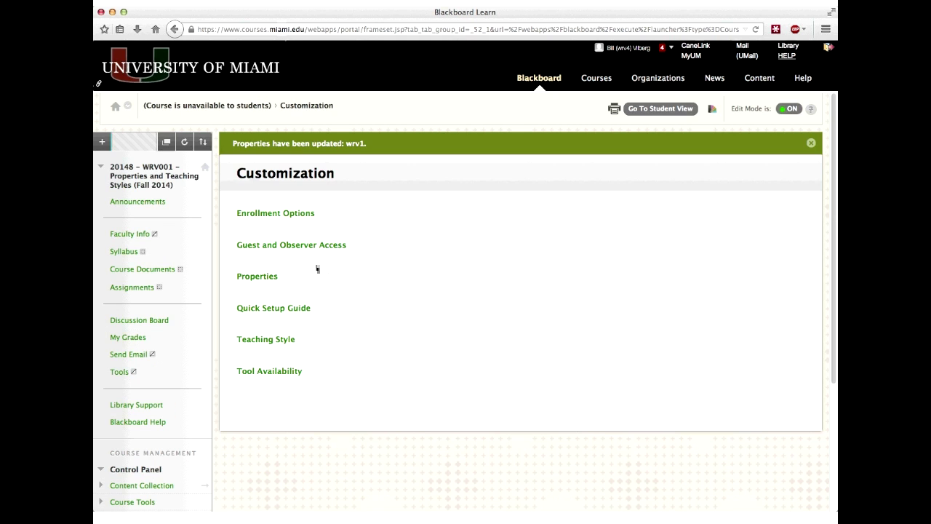
click(272, 340)
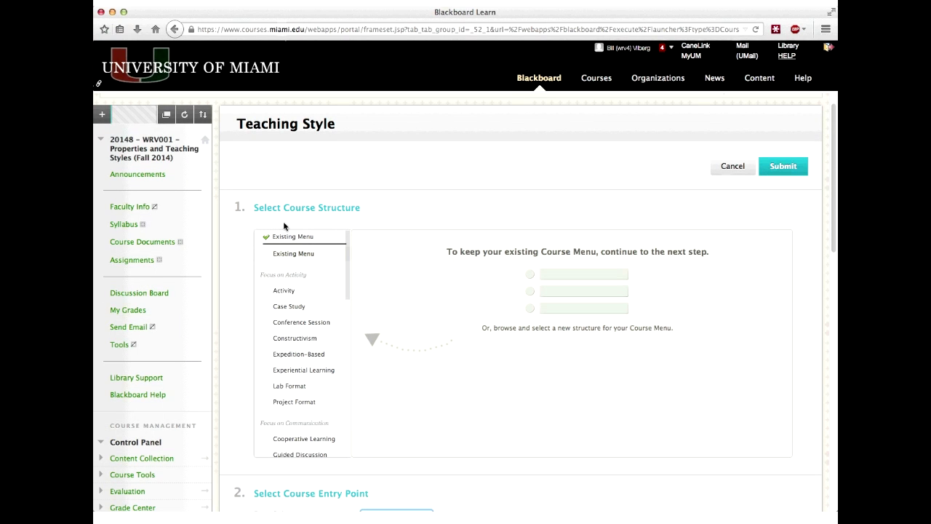
Browse the course structure list and choose Existing Menu to keep the current Course Menu
scroll(285, 220, down, 5)
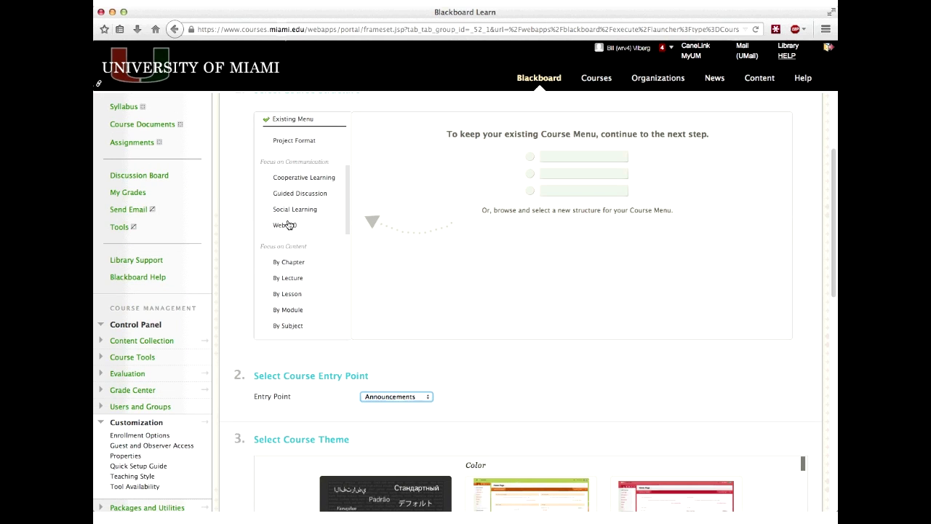
scroll(288, 225, up, 5)
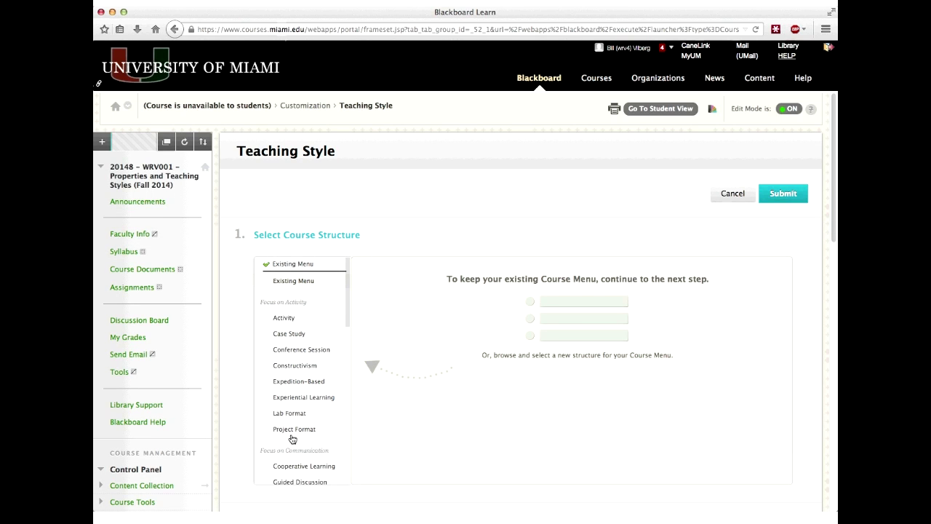
click(296, 286)
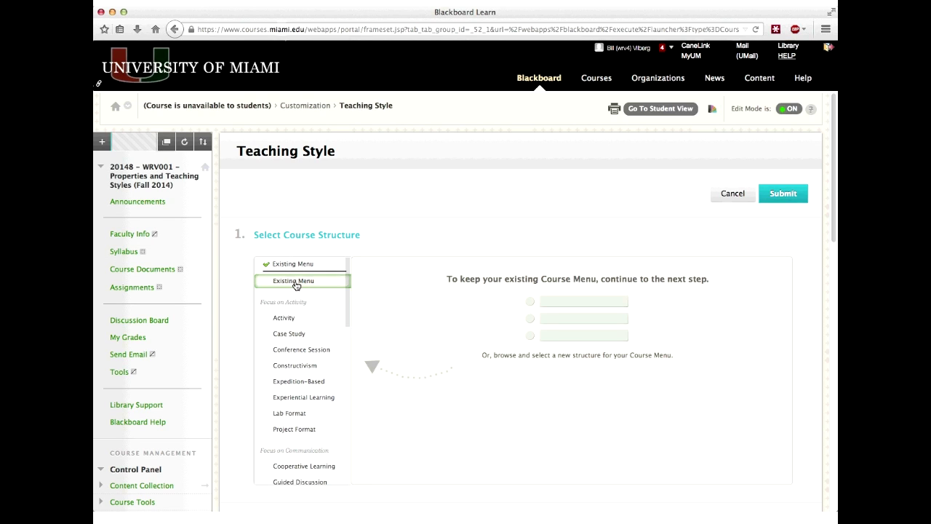
Preview the Constructivism, Experiential Learning and Activity structures, then reread Constructivism's description
click(292, 363)
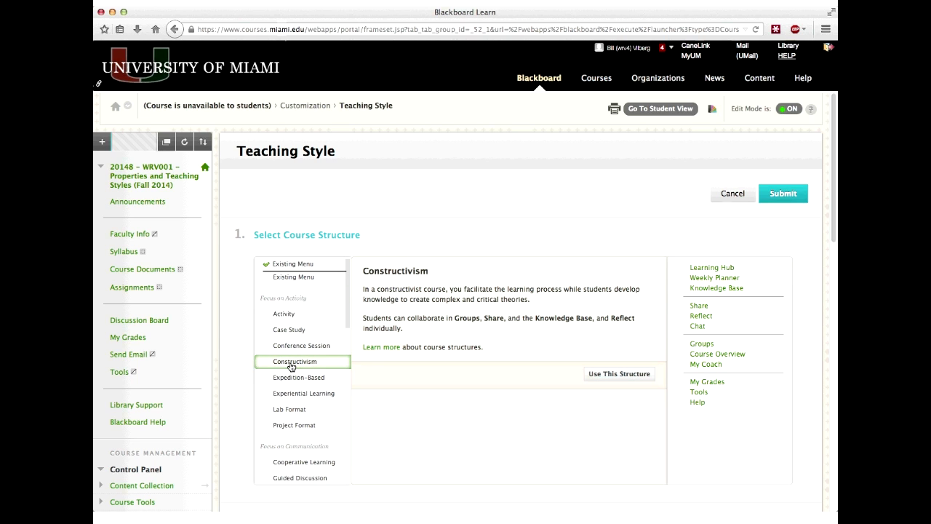
click(292, 395)
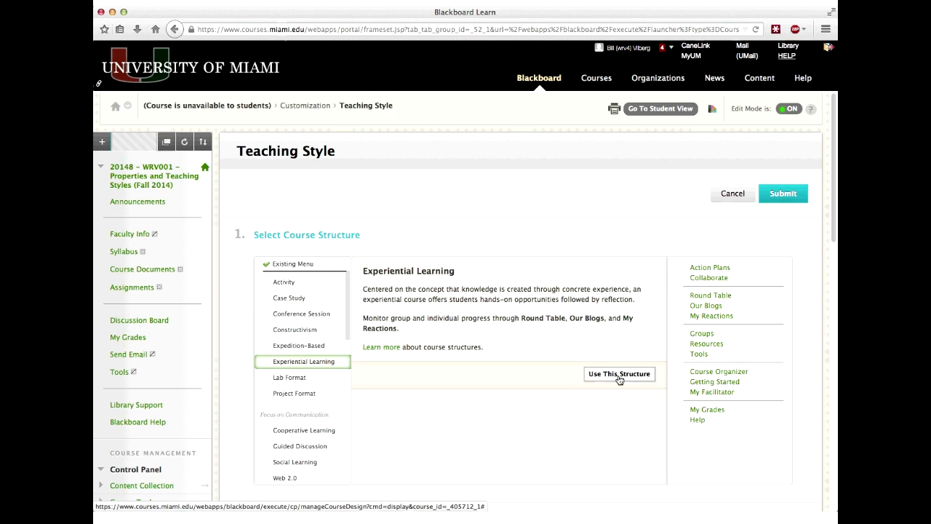
click(294, 283)
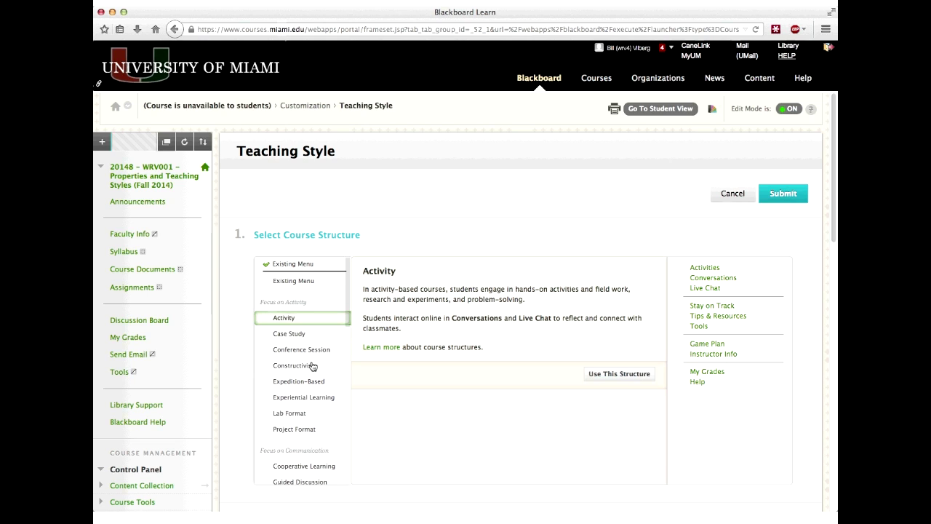
click(313, 369)
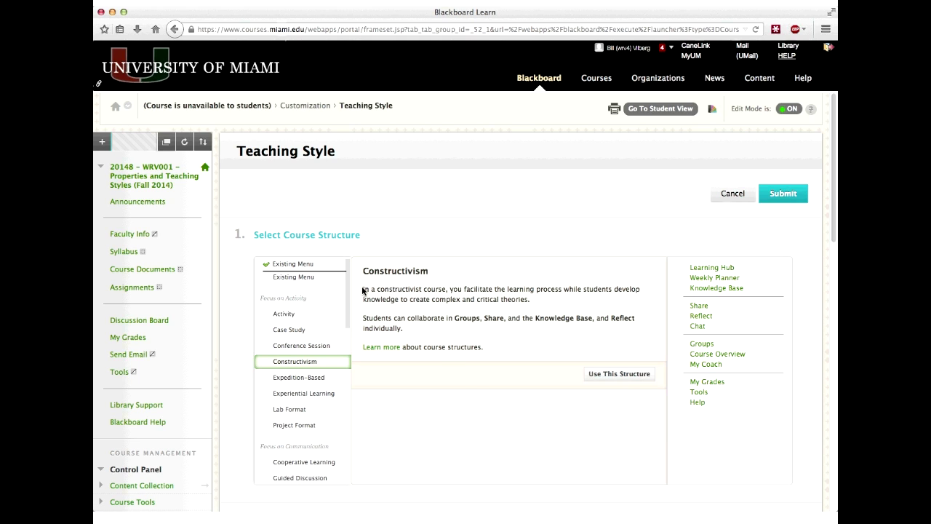
drag(363, 291, 616, 329)
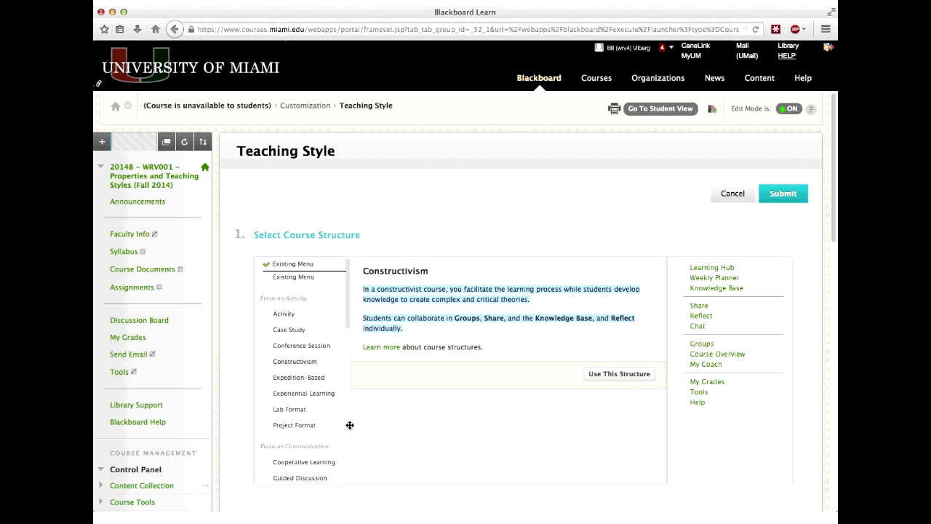
scroll(349, 426, down, 2)
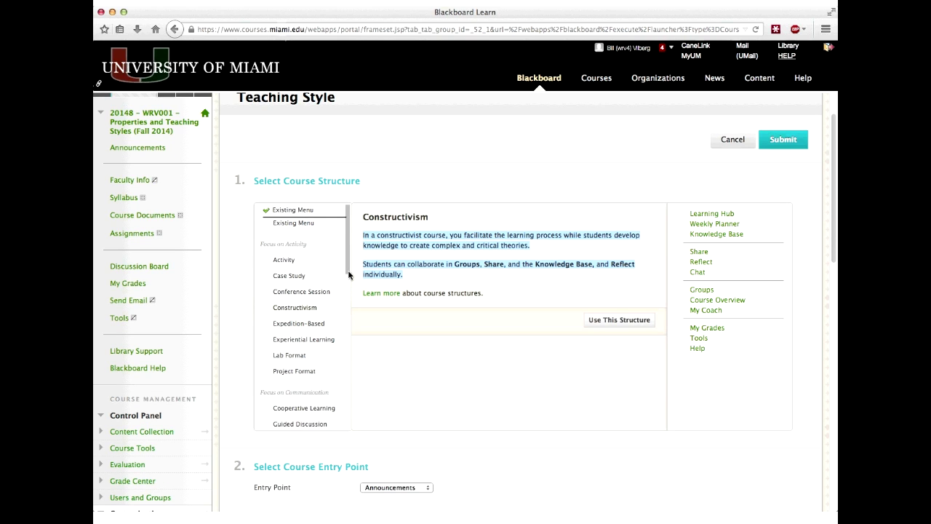
drag(349, 275, 347, 327)
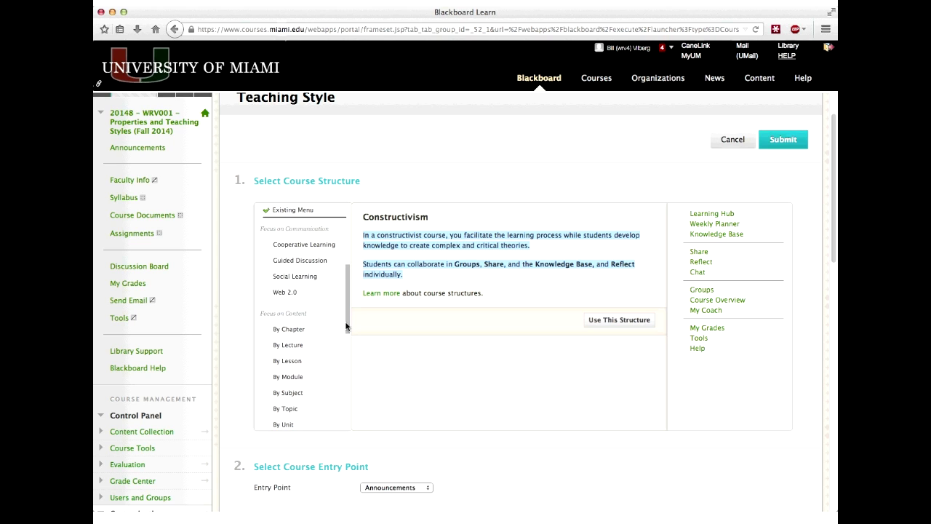
Preview the By Module structure, then the Science-Focused structure with Units, Discoveries and Lab Wiki
drag(348, 322, 349, 359)
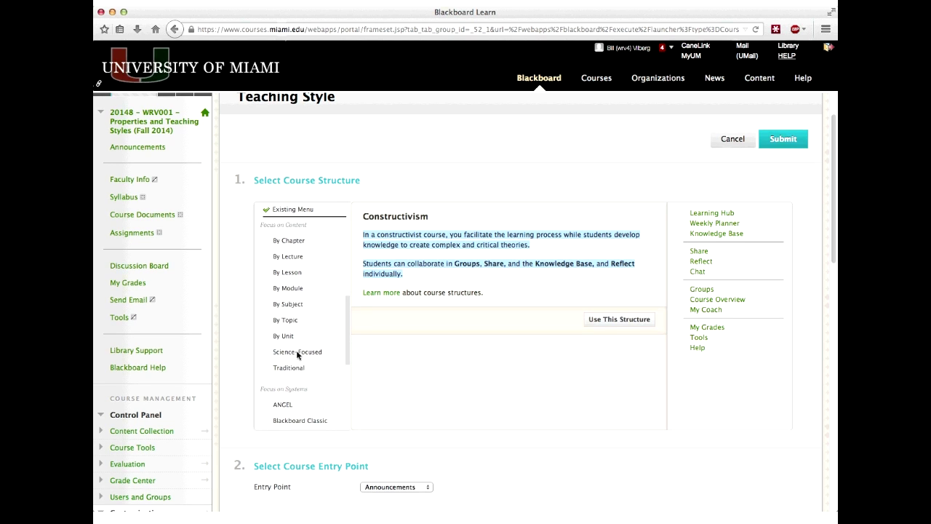
click(294, 289)
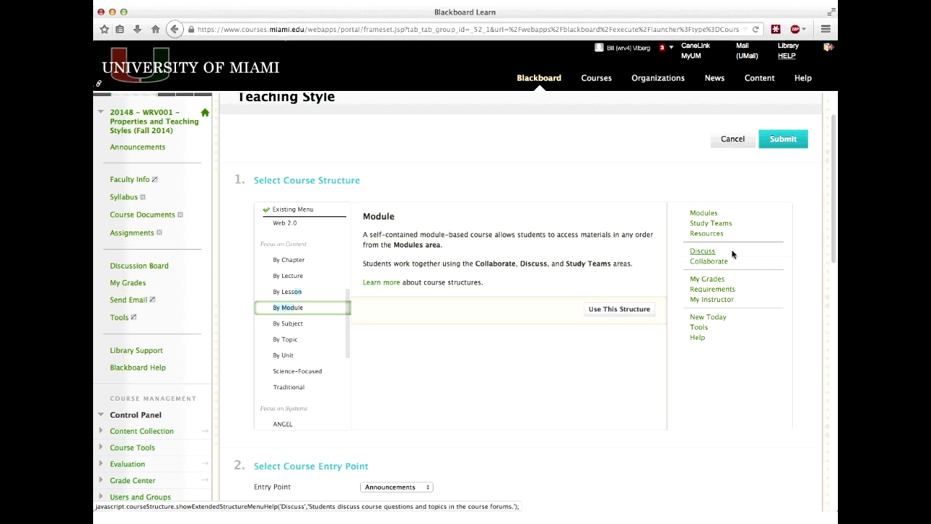
click(316, 371)
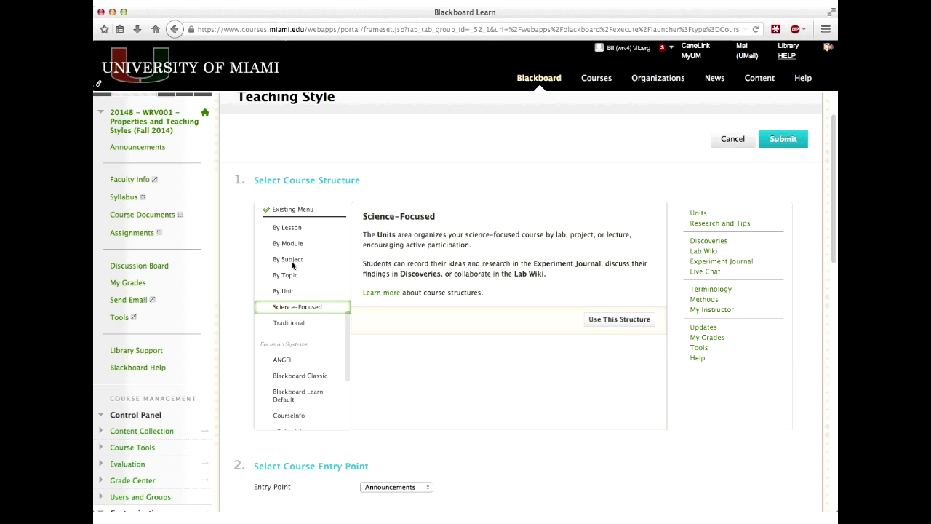
Preview Traditional, with menu items like Course Information, Assignments and Tests & Quizzes
click(290, 323)
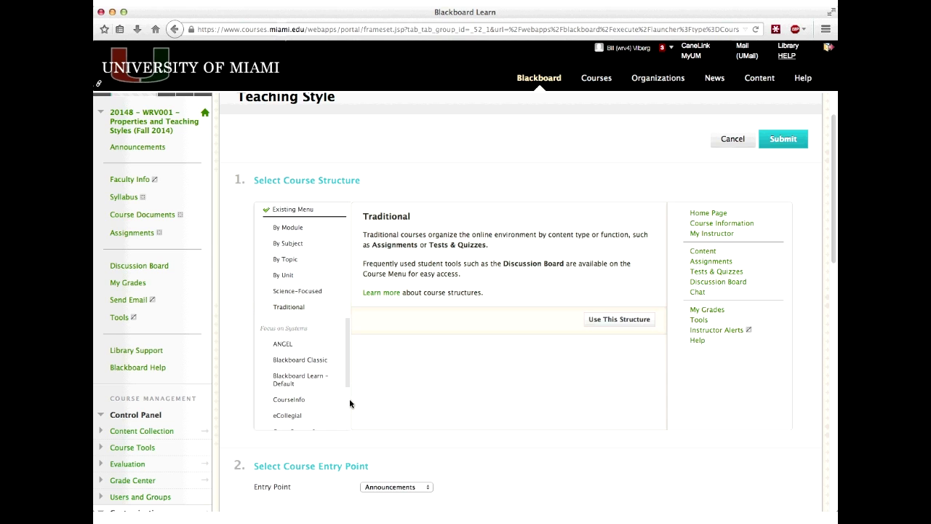
Preview the Open Source 1 structure, then Open Source 2 with Modules, Forums, Wiki and Blog
scroll(350, 403, down, 3)
click(297, 318)
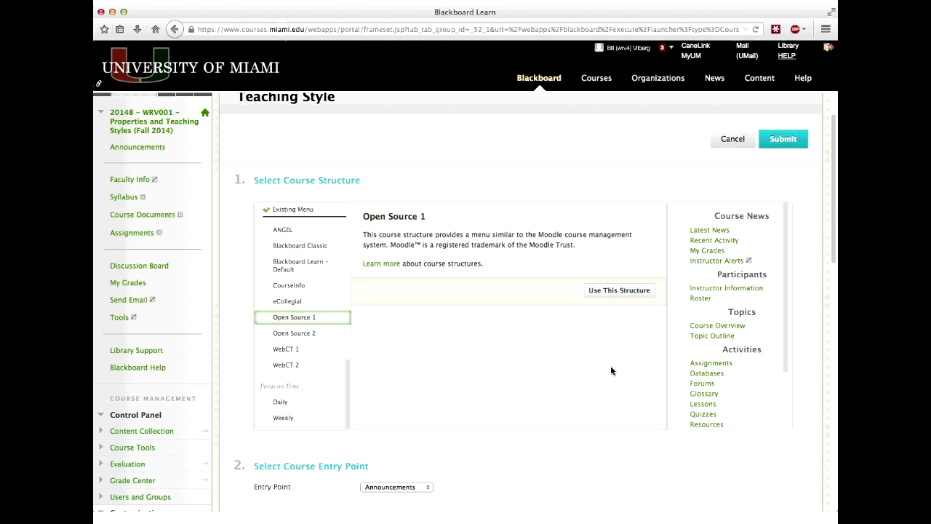
click(302, 333)
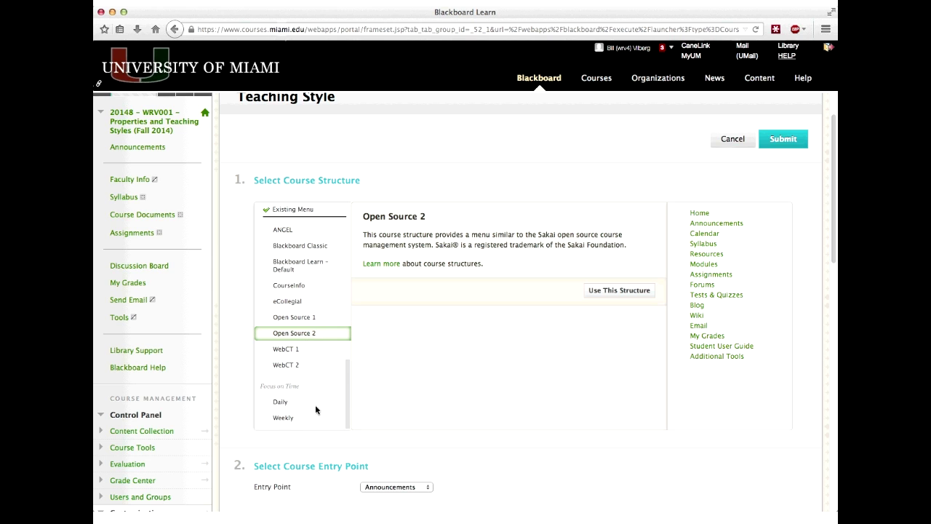
Preview the Daily structure and highlight the short training sessions phrase in its description
click(280, 404)
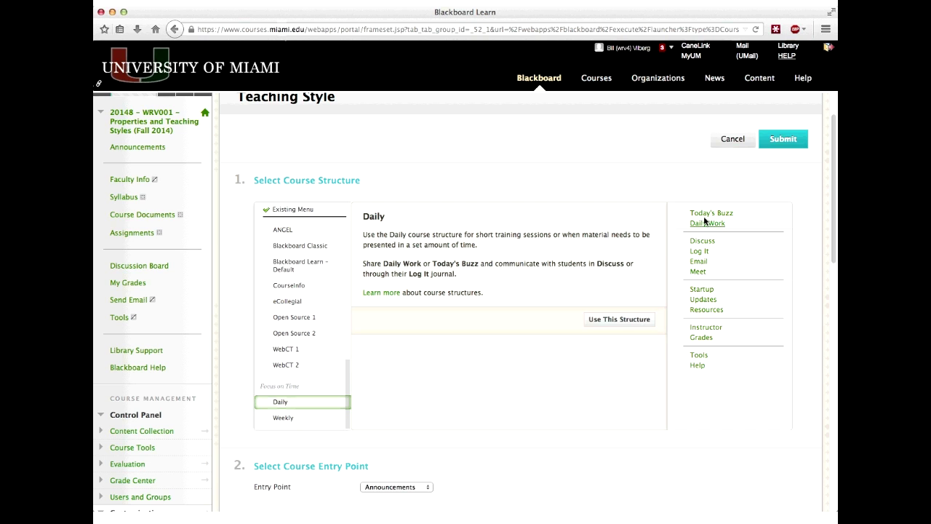
click(365, 241)
drag(512, 242, 550, 240)
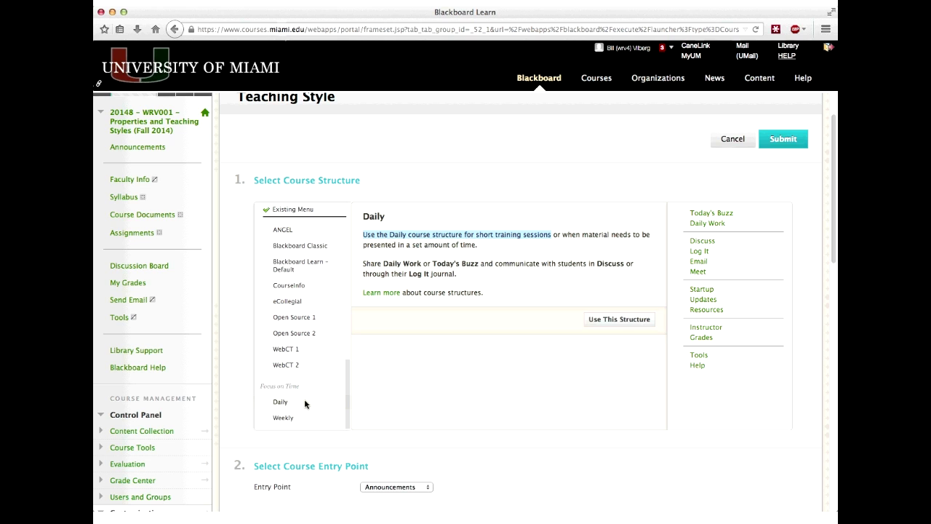
After previewing WebCT 1, apply Open Source 1 as the structure with content examples included
click(296, 352)
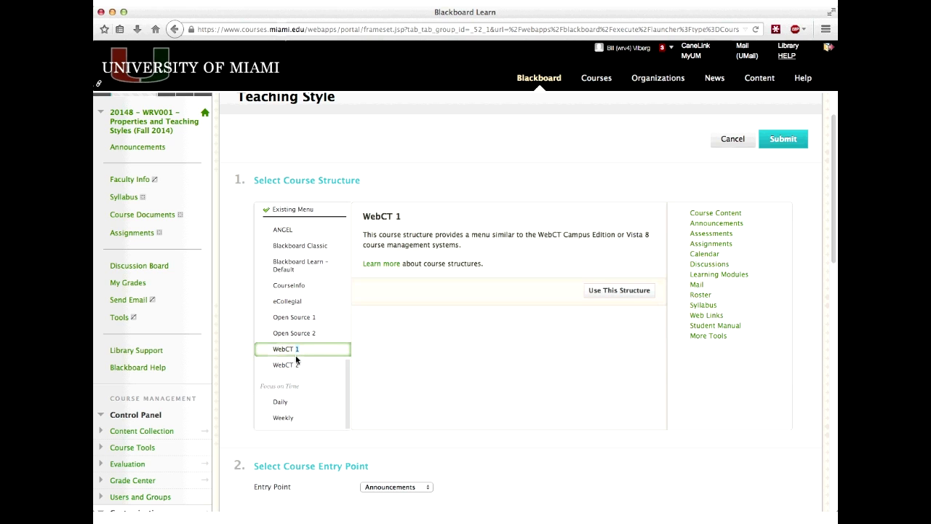
click(297, 321)
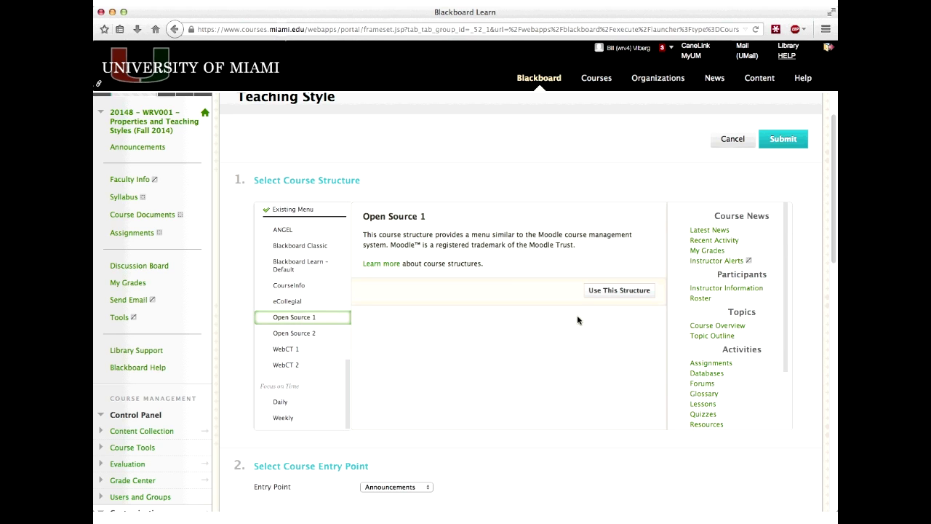
click(599, 291)
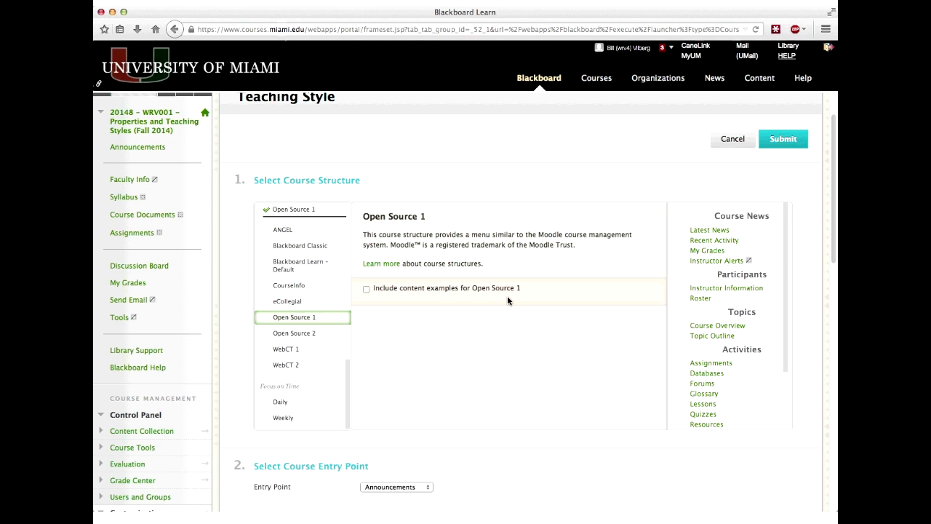
click(366, 289)
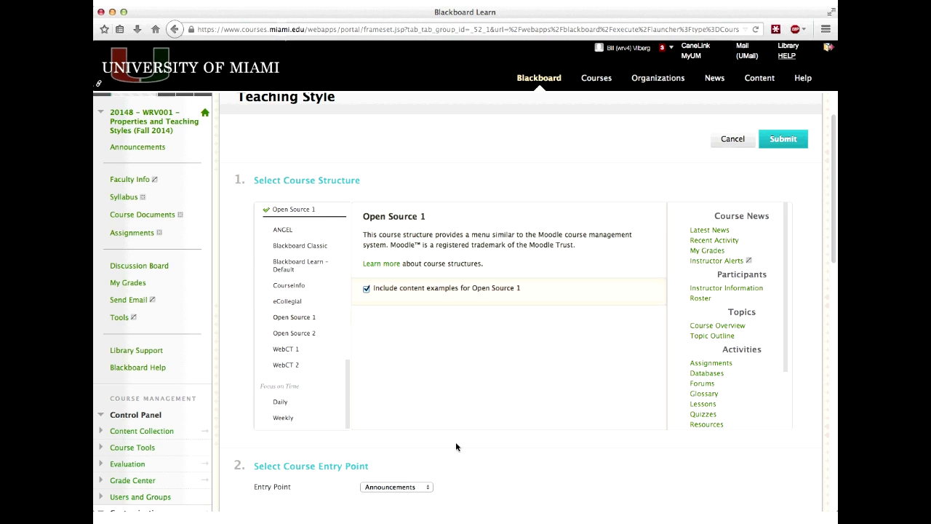
scroll(464, 444, down, 2)
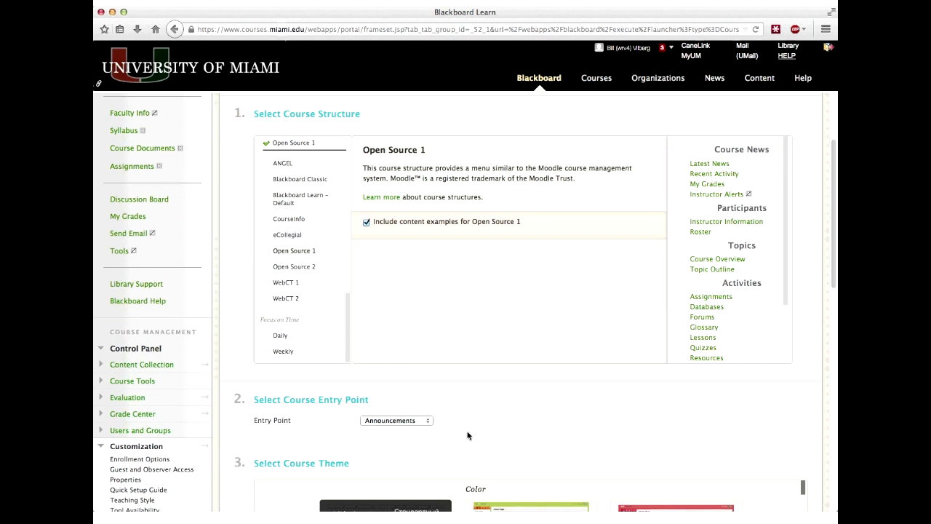
scroll(468, 435, down, 4)
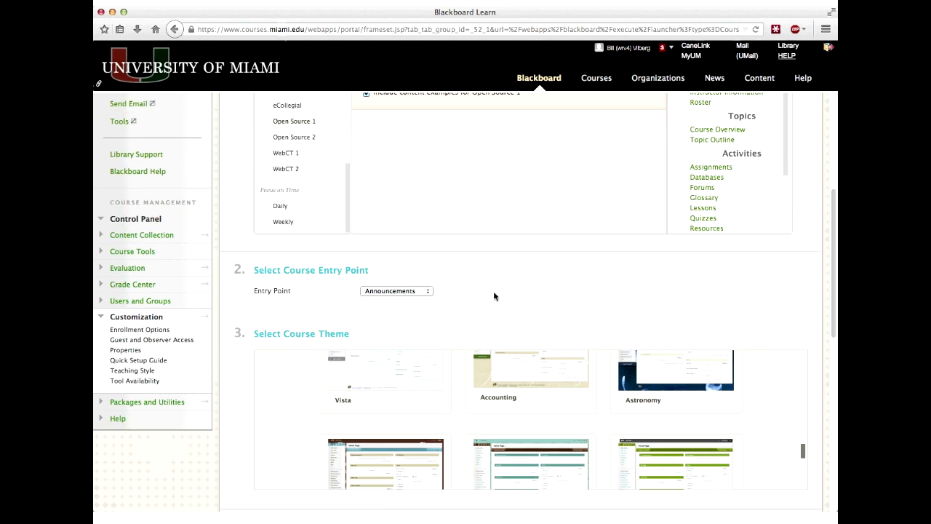
scroll(494, 296, down, 2)
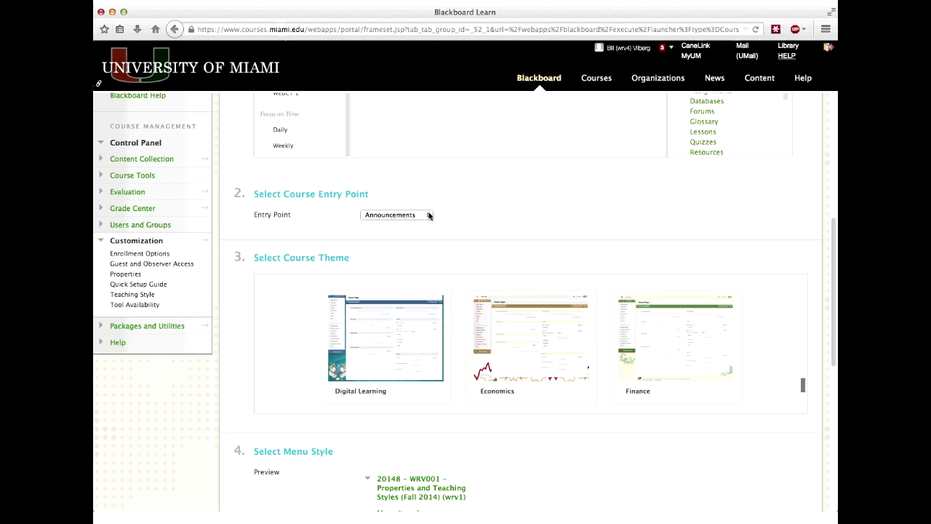
click(429, 215)
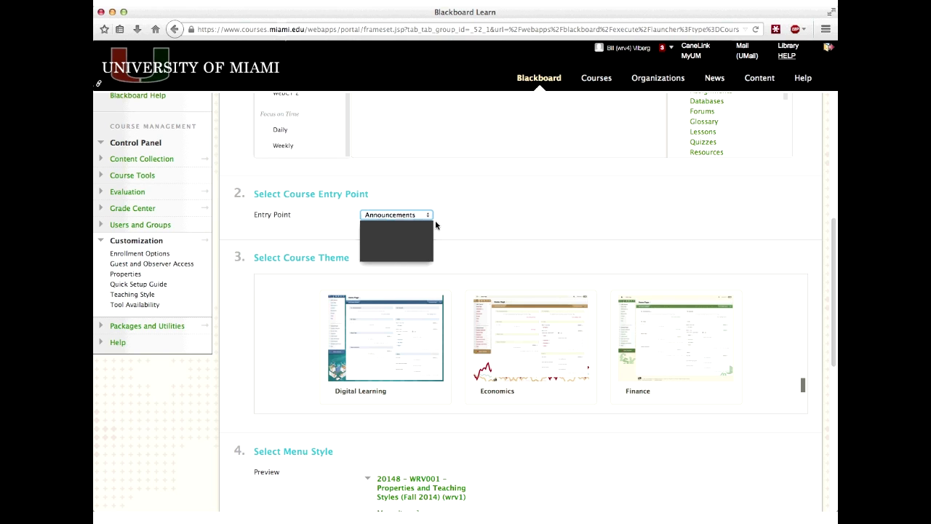
click(465, 218)
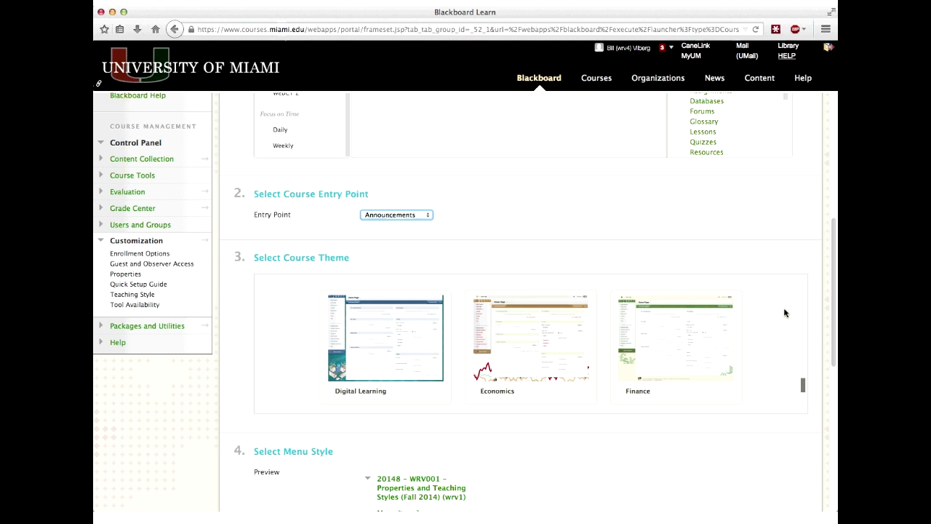
Scroll the Select Course Theme gallery until the Biology, Chemistry and Design themes appear
scroll(778, 317, up, 10)
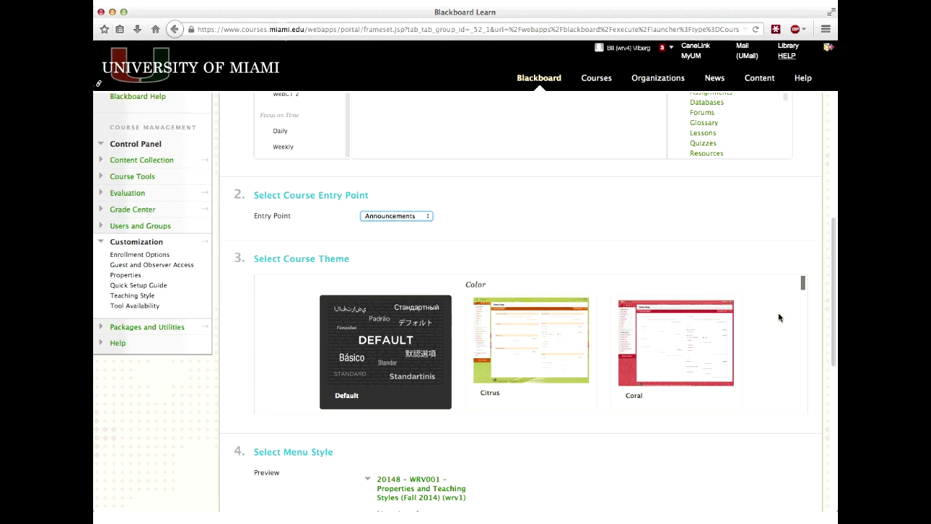
scroll(778, 318, up, 2)
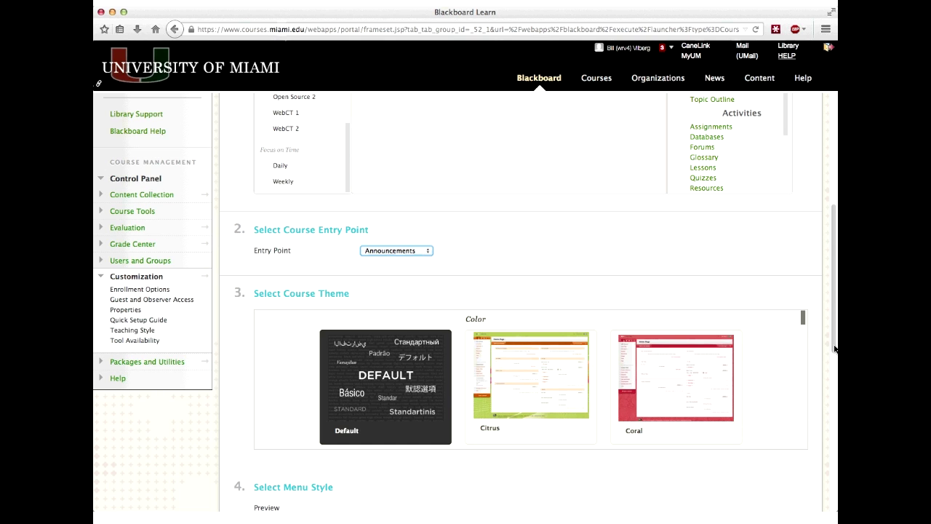
scroll(835, 349, down, 3)
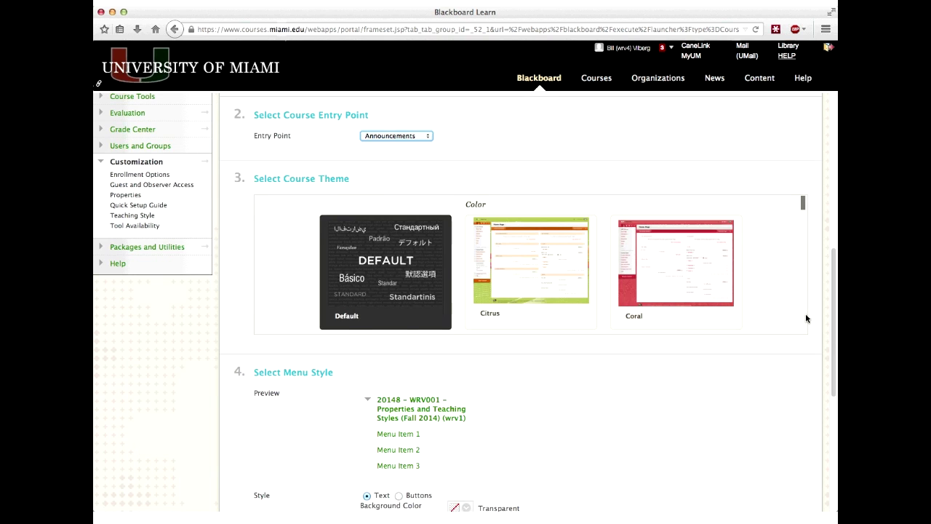
click(805, 318)
drag(806, 318, 804, 212)
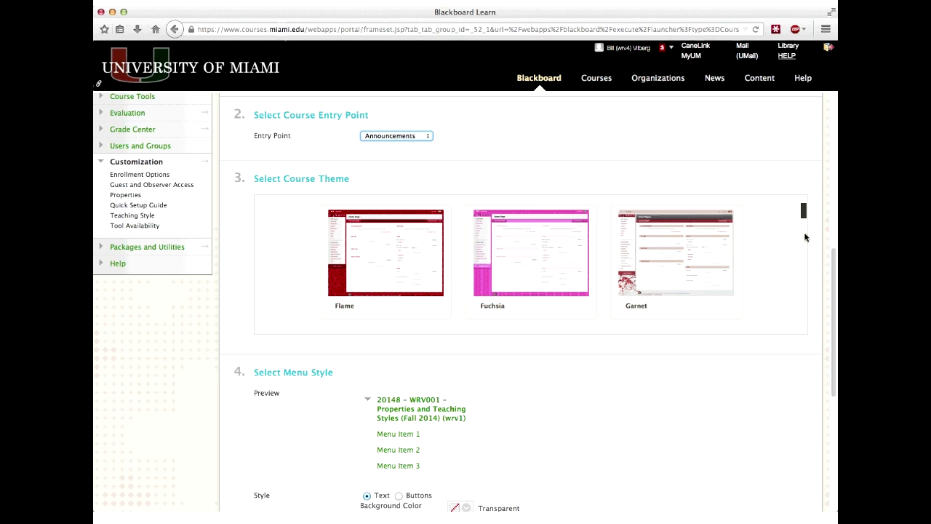
scroll(805, 236, down, 4)
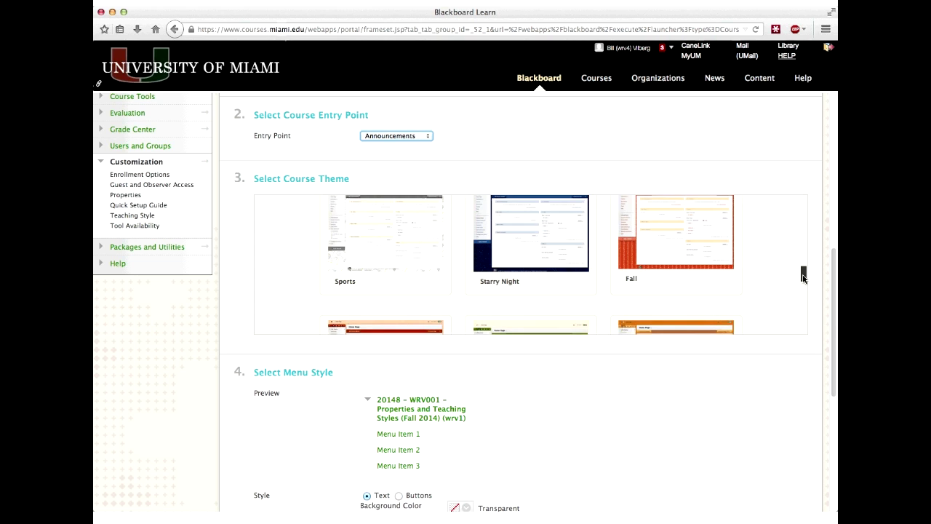
drag(803, 285, 803, 316)
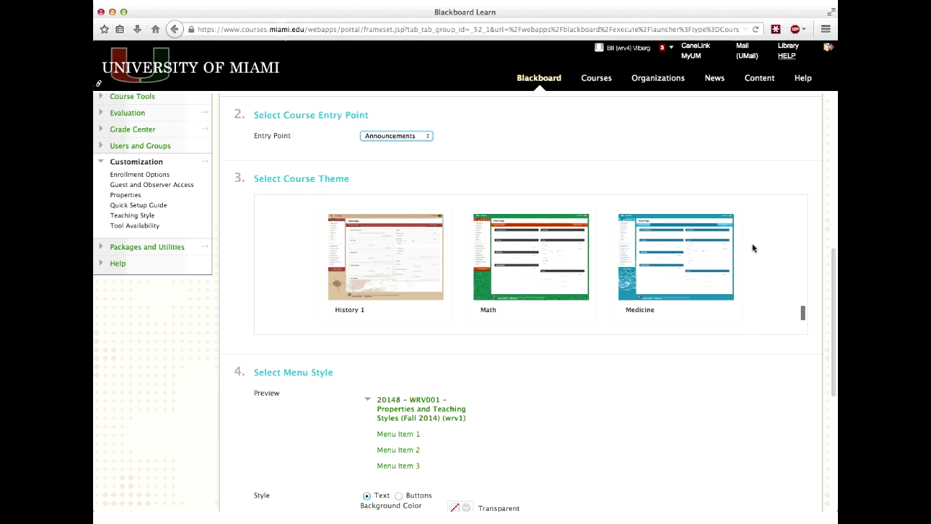
scroll(753, 248, up, 3)
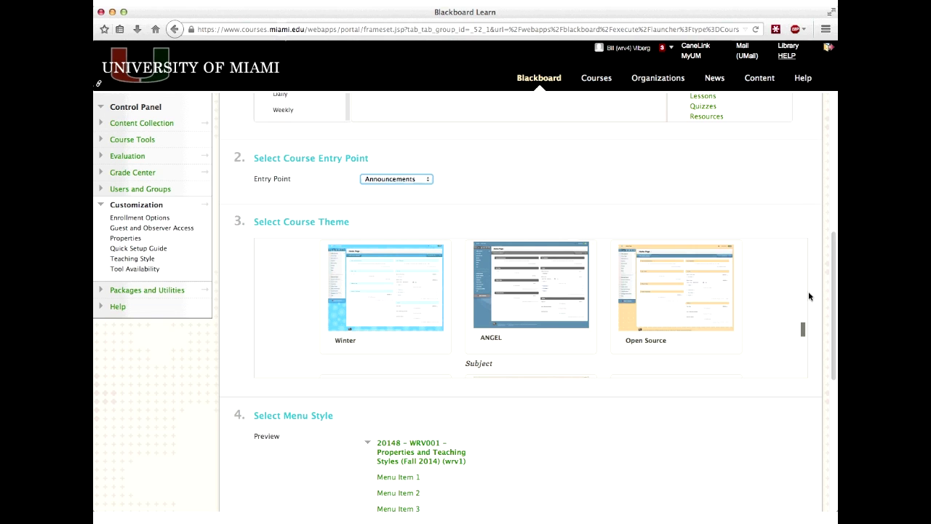
drag(806, 329, 803, 252)
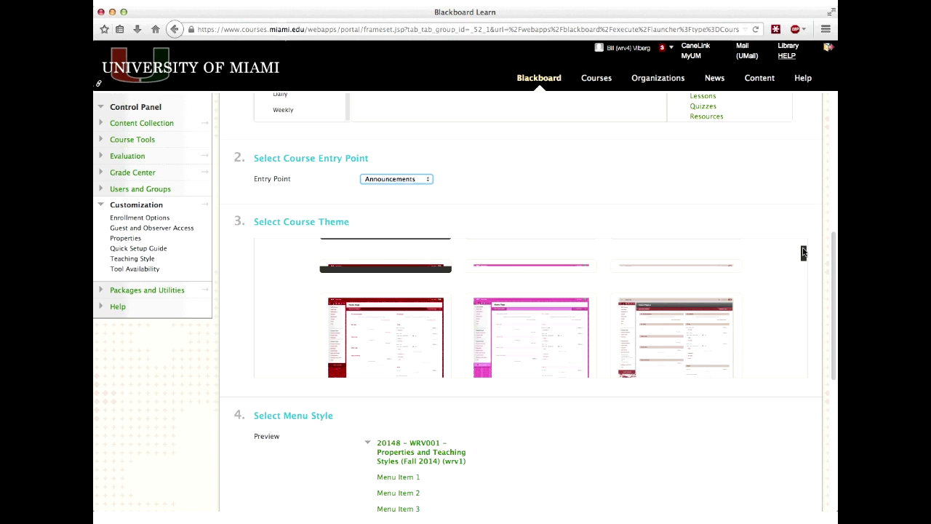
drag(803, 251, 807, 339)
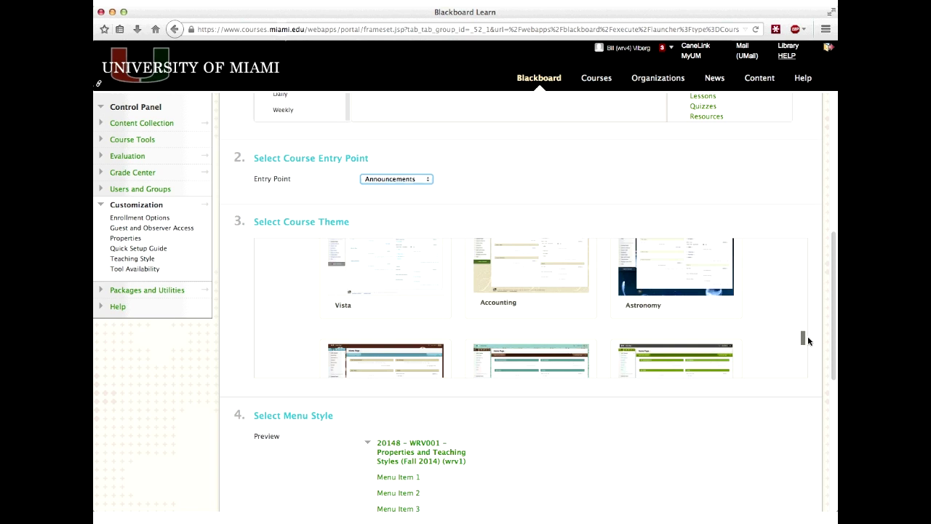
scroll(809, 346, up, 3)
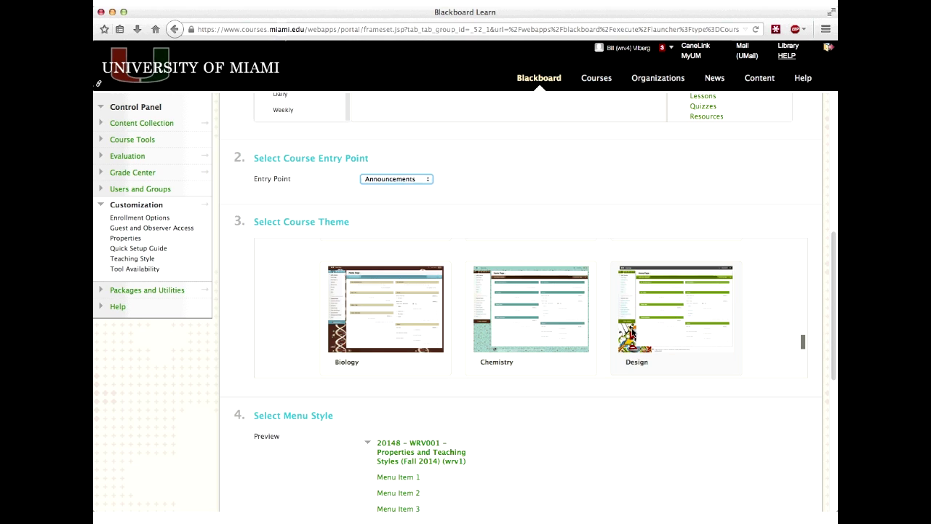
Pick the Biology theme, then review the Text-on-Transparent menu style and Icon and Text content view
click(358, 332)
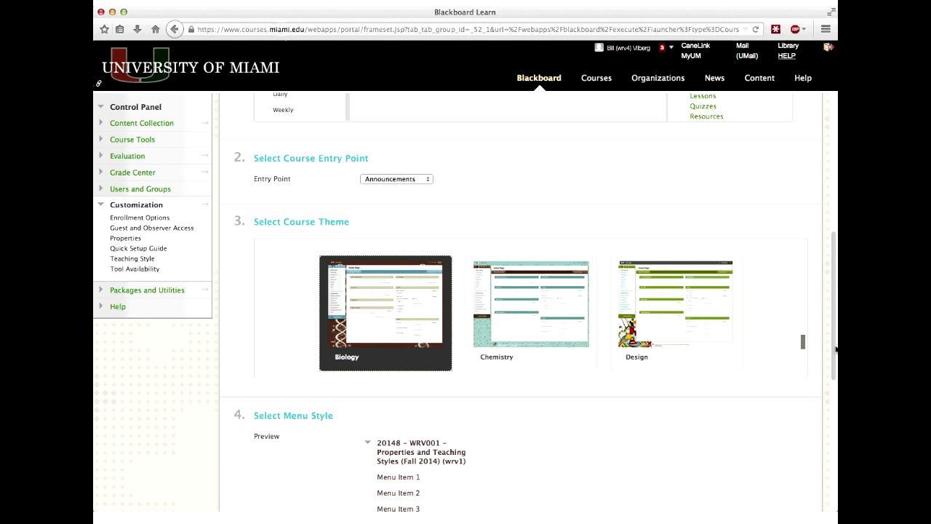
drag(835, 357, 833, 424)
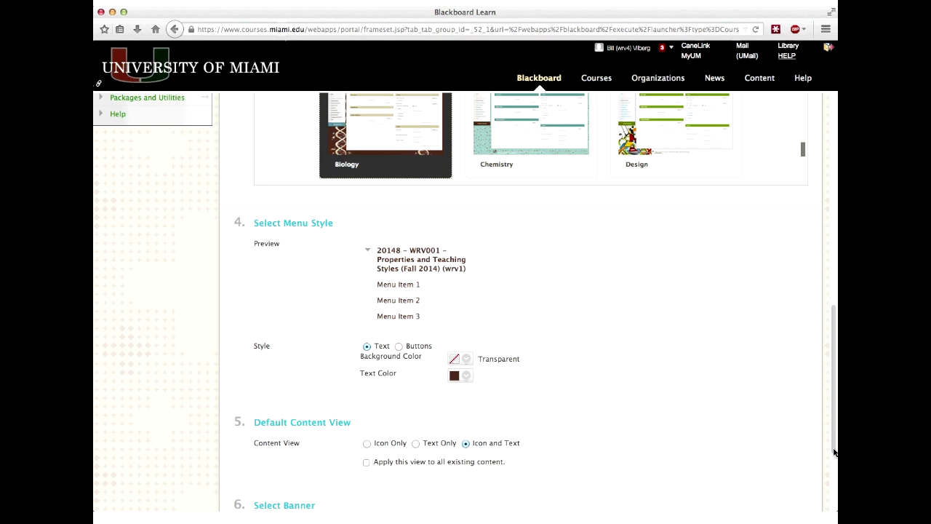
scroll(834, 452, down, 4)
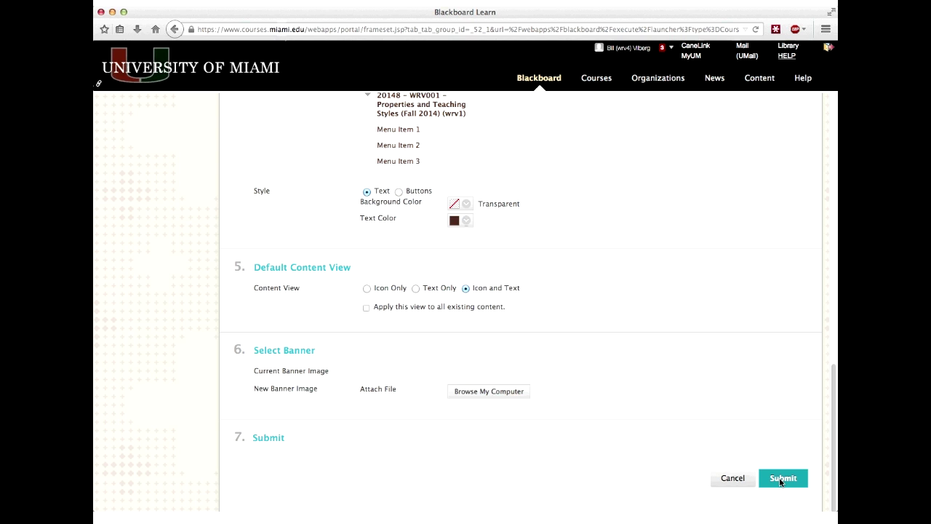
click(780, 479)
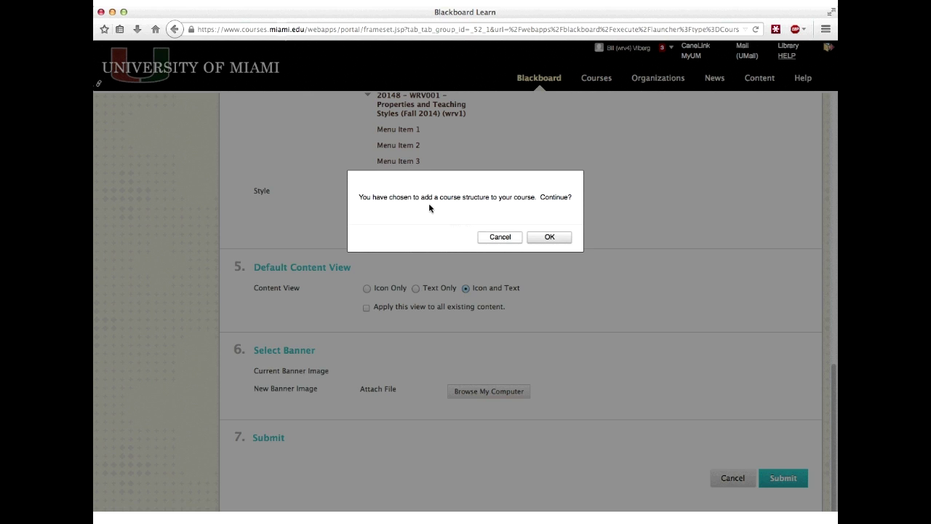
Confirm adding the Open Source 1 course structure in the confirmation dialog
click(553, 238)
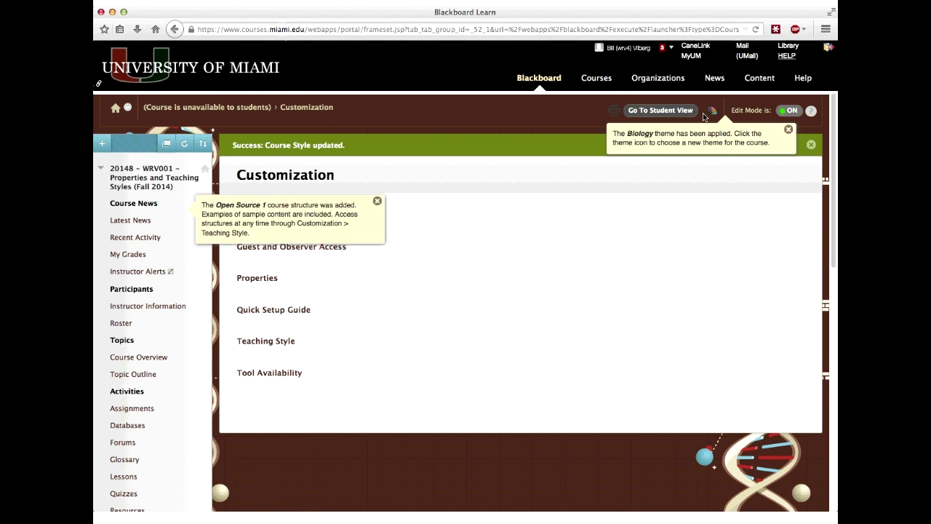
click(713, 112)
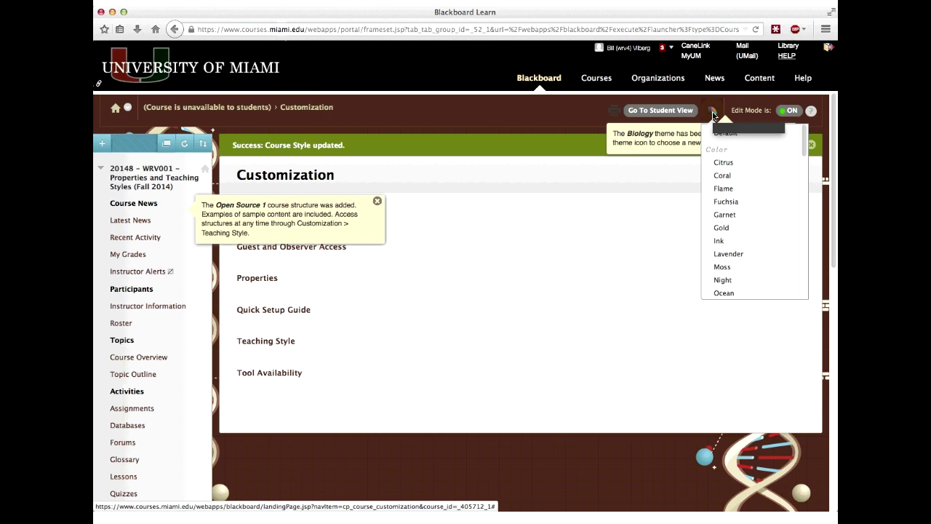
scroll(807, 213, down, 3)
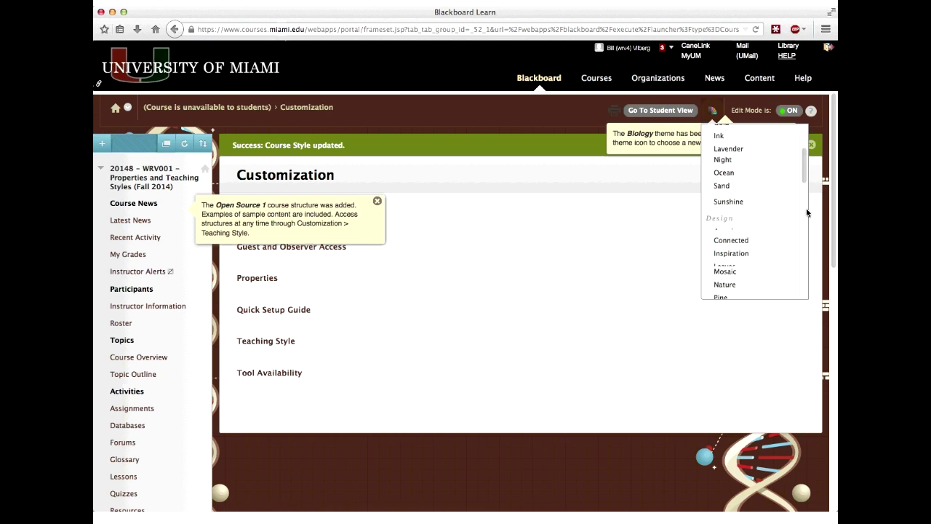
scroll(807, 218, down, 5)
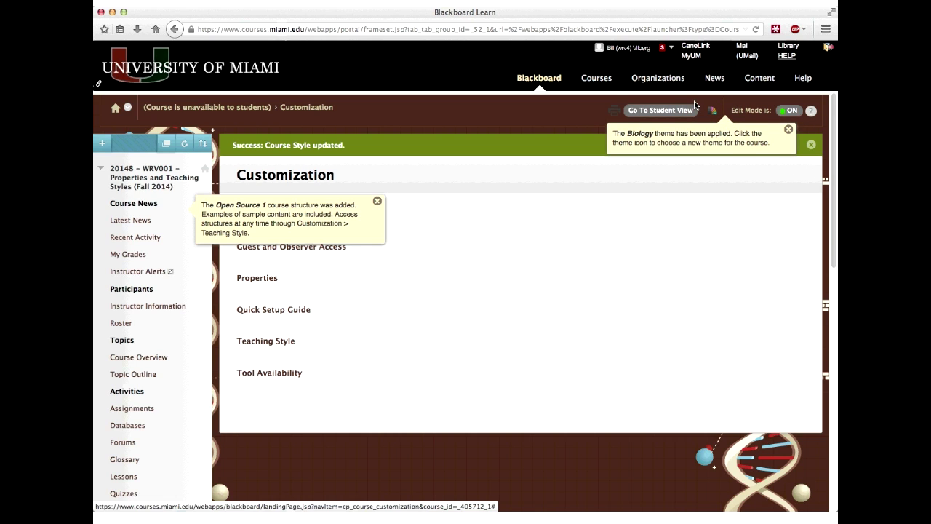
mouse_move(715, 111)
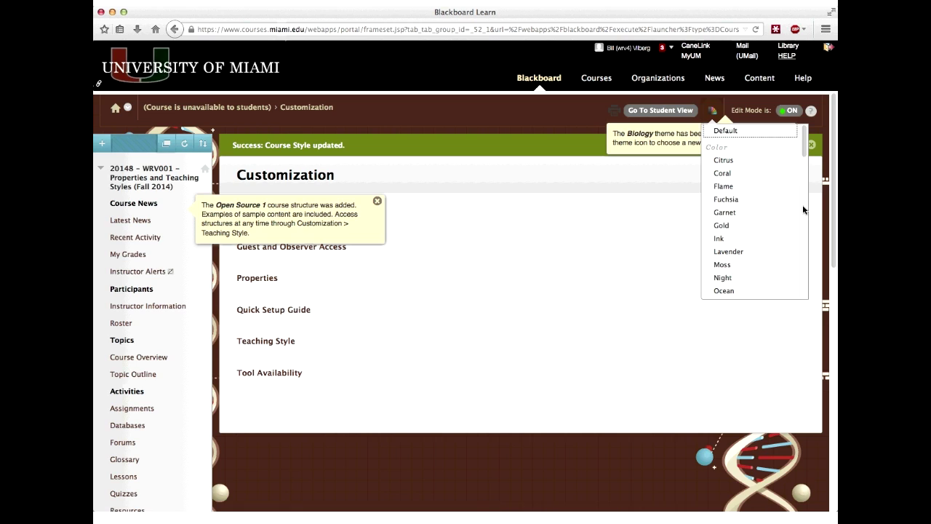
scroll(803, 208, down, 3)
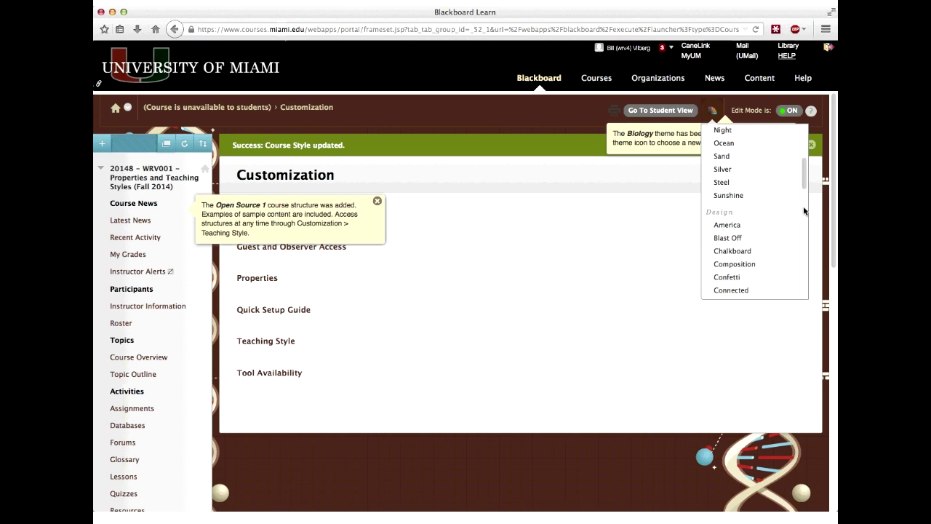
click(727, 225)
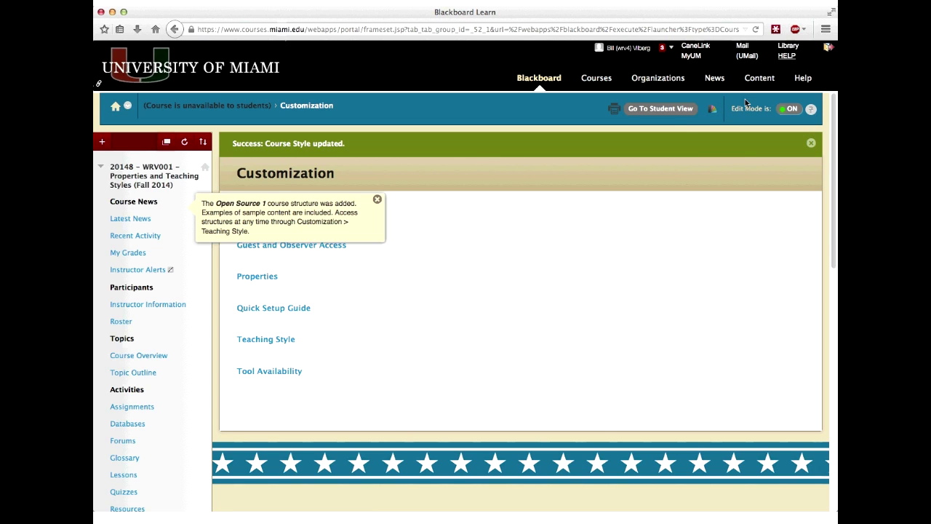
click(714, 109)
scroll(785, 191, up, 3)
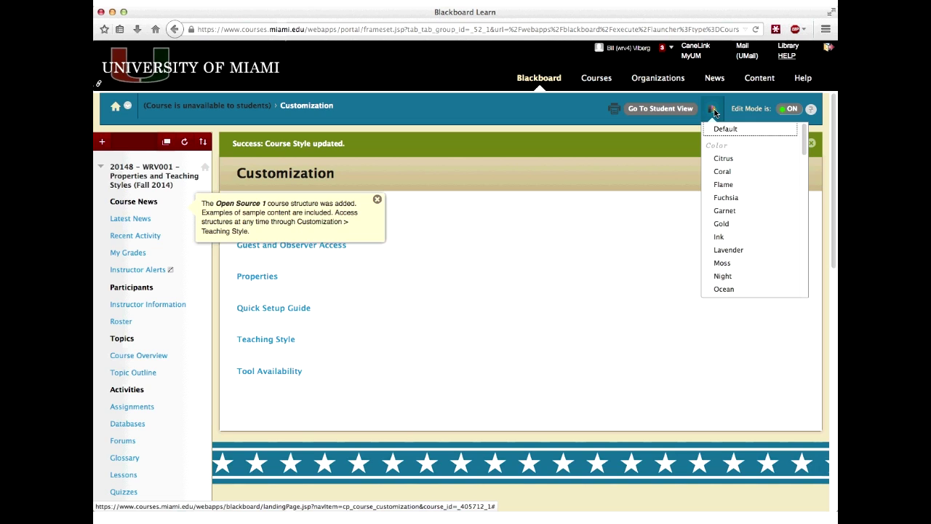
click(812, 178)
click(713, 110)
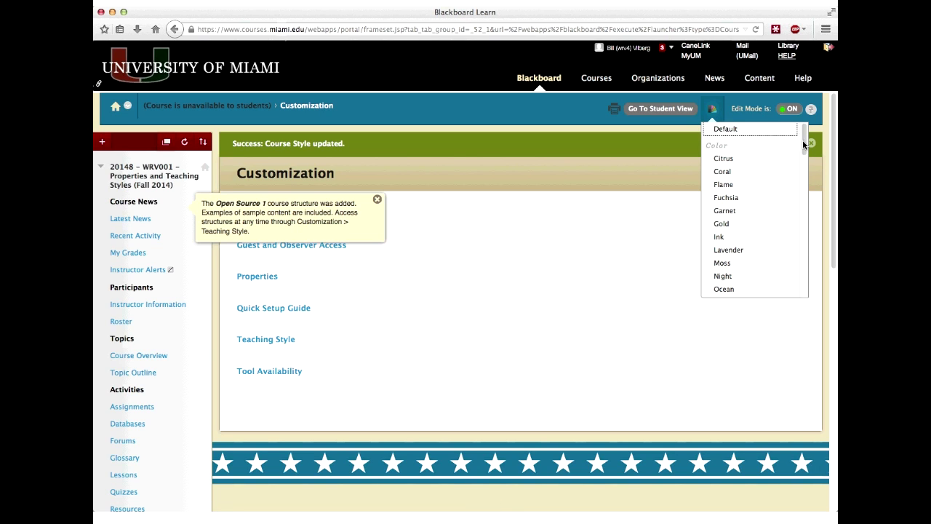
drag(803, 141, 806, 268)
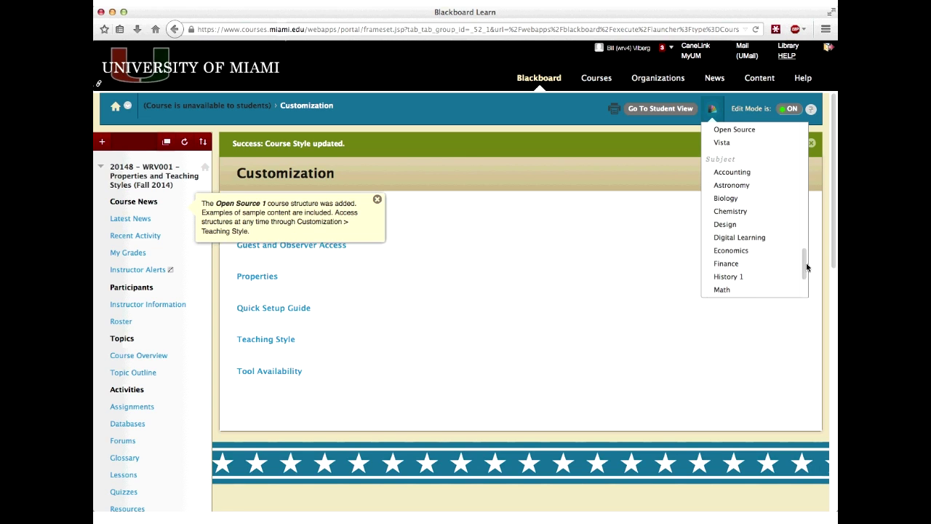
click(727, 199)
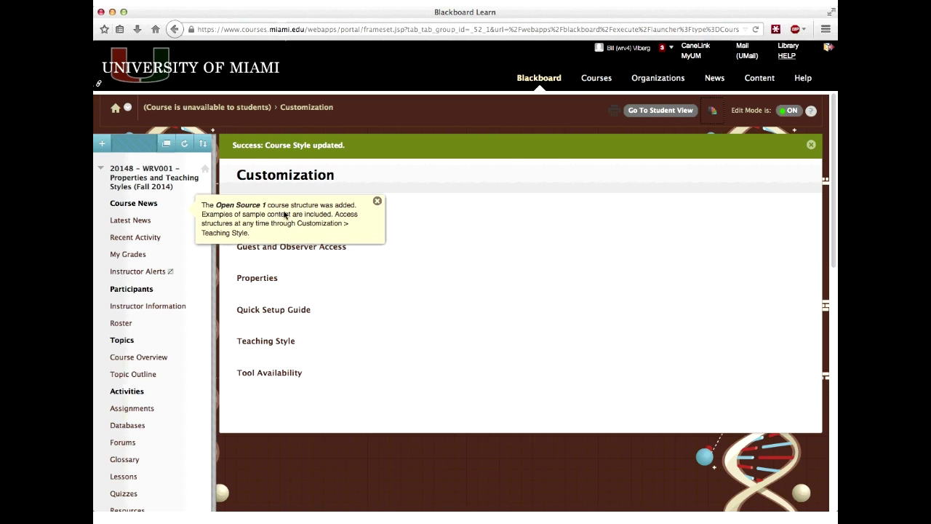
click(377, 201)
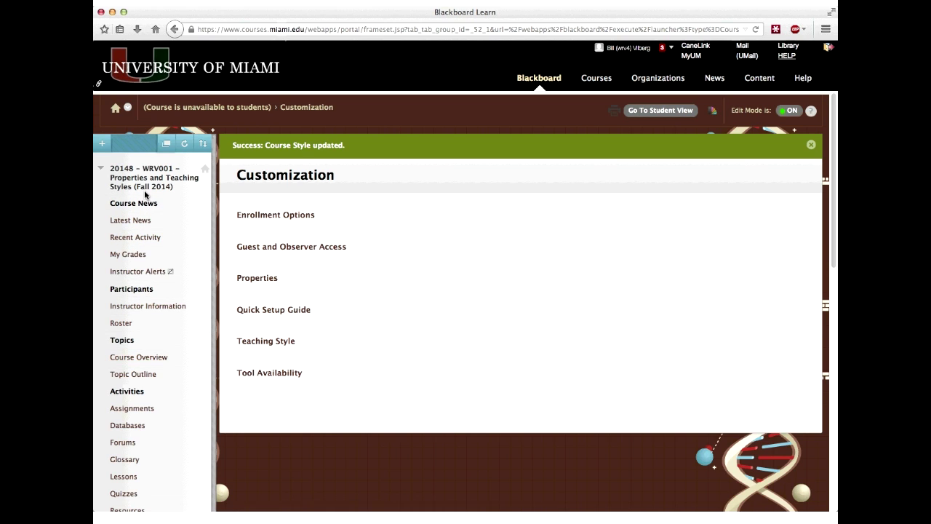
click(196, 315)
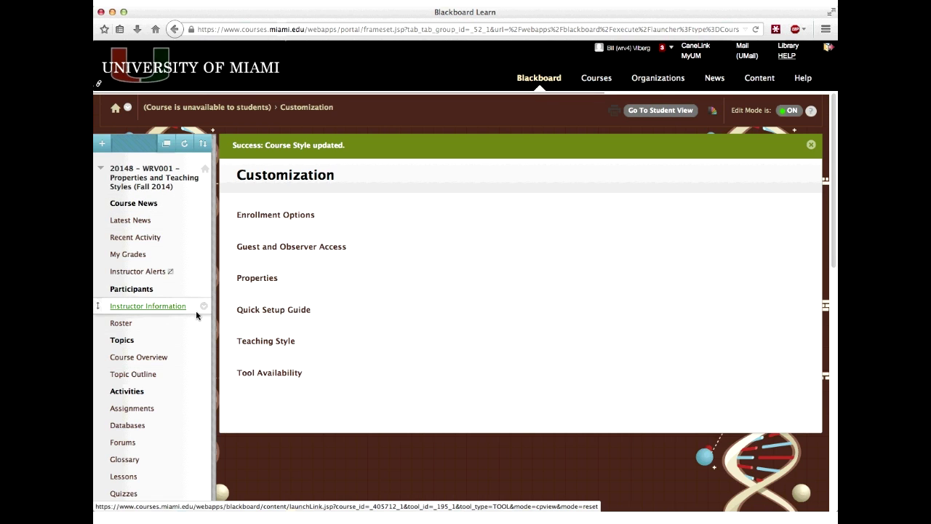
scroll(193, 291, down, 10)
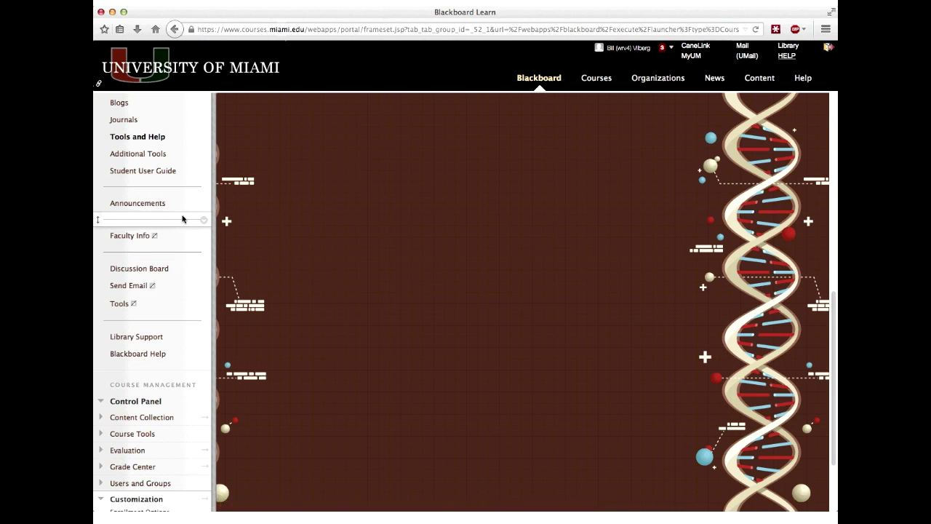
drag(183, 220, 127, 275)
mouse_move(150, 320)
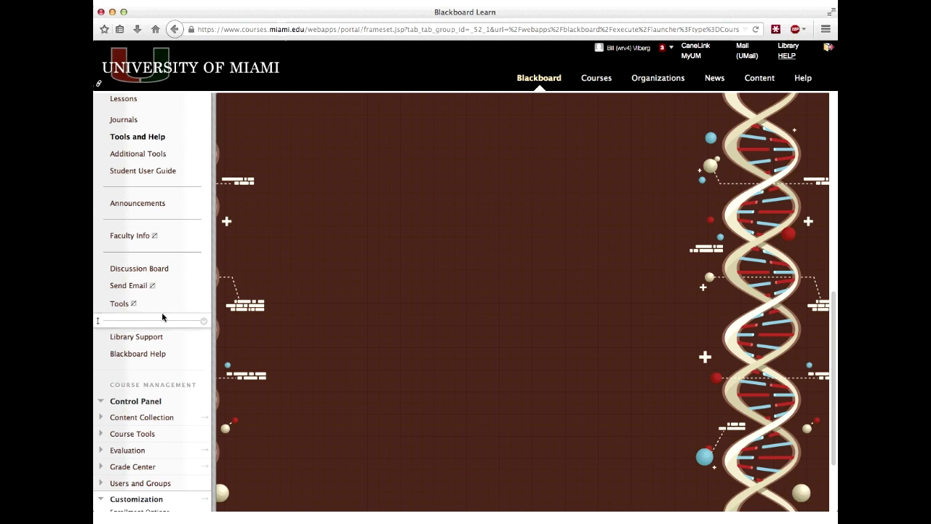
scroll(163, 317, up, 5)
click(204, 138)
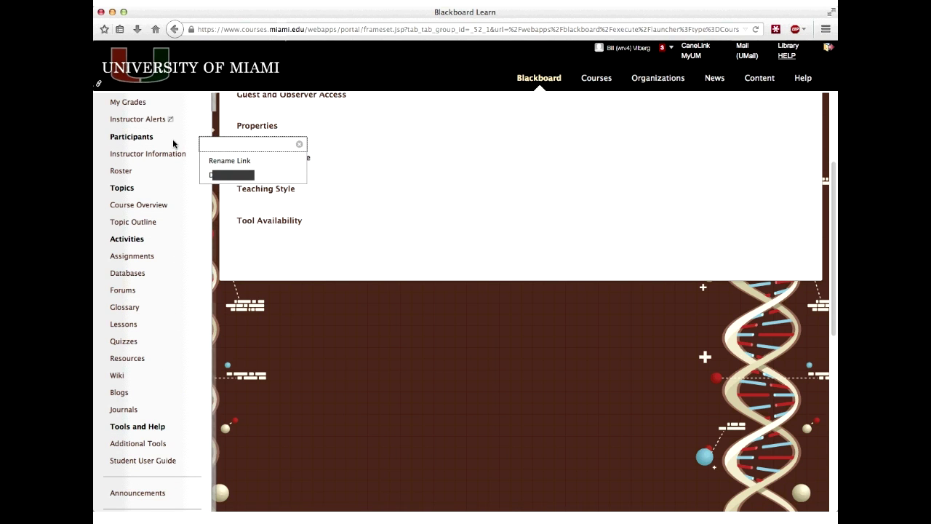
click(175, 143)
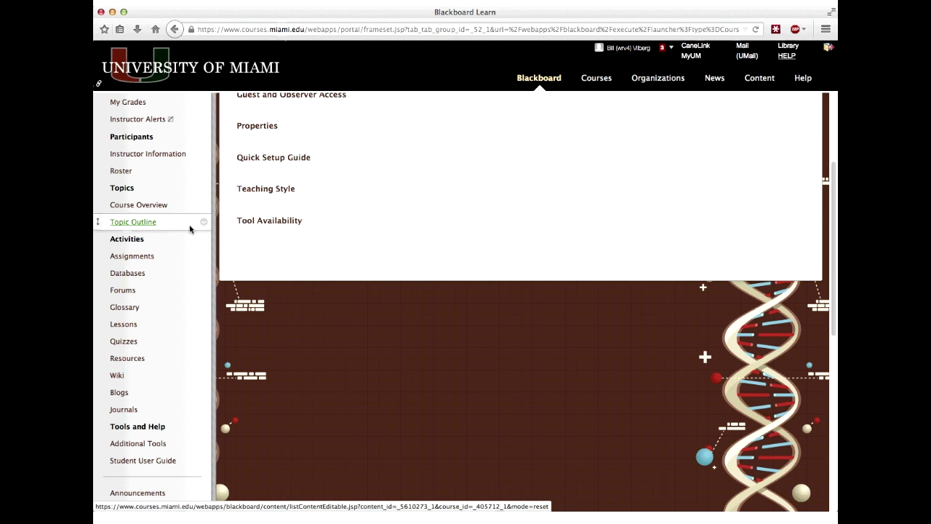
scroll(190, 228, down, 5)
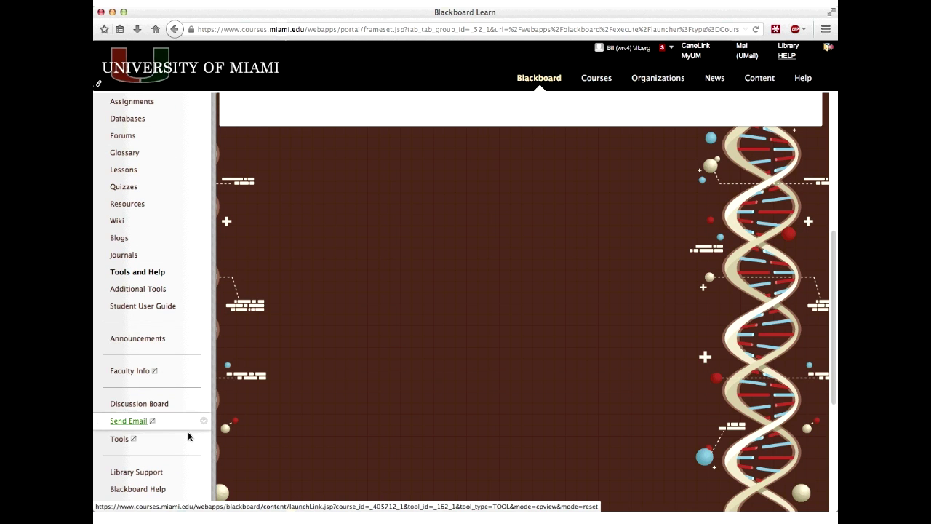
click(204, 340)
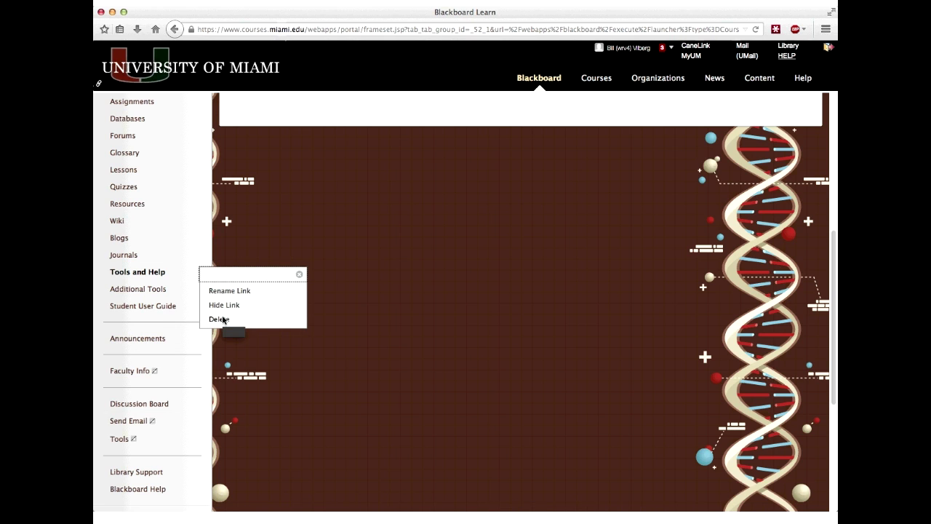
click(187, 340)
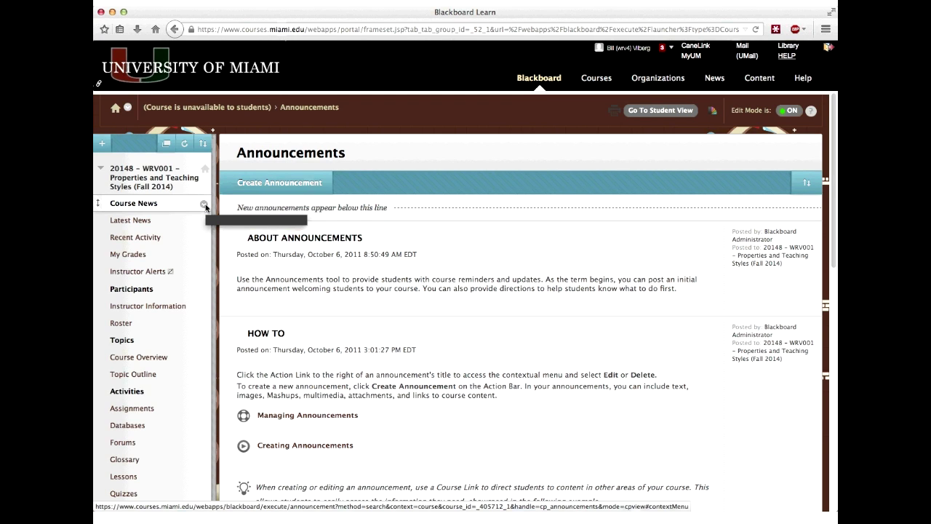
Switch the course to student view and try expanding the Course Overview folder
click(670, 113)
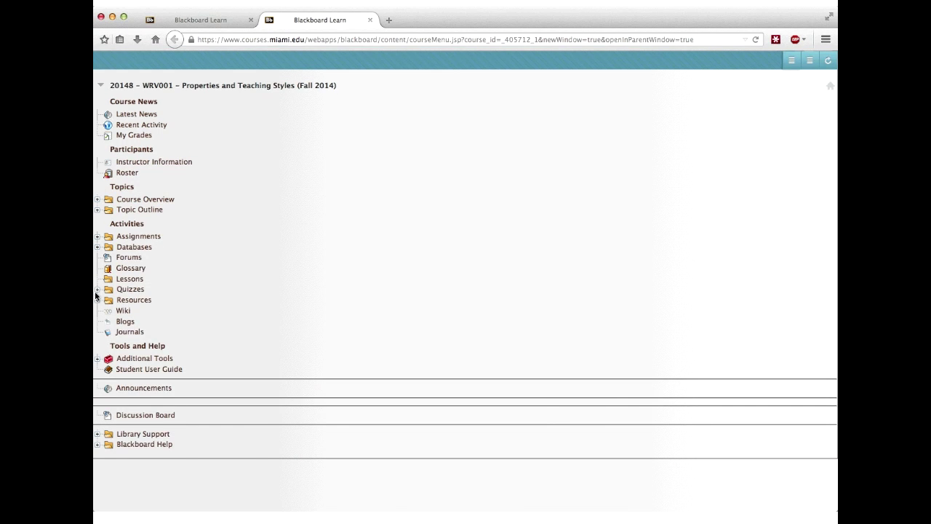
click(97, 197)
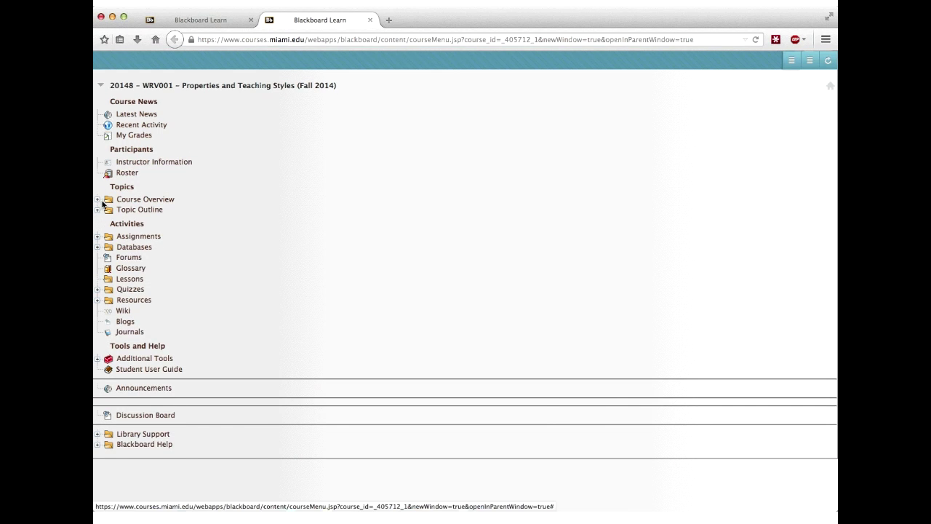
Expand the Library Support and Blackboard Help folders, then close the separate course-menu tab
click(99, 434)
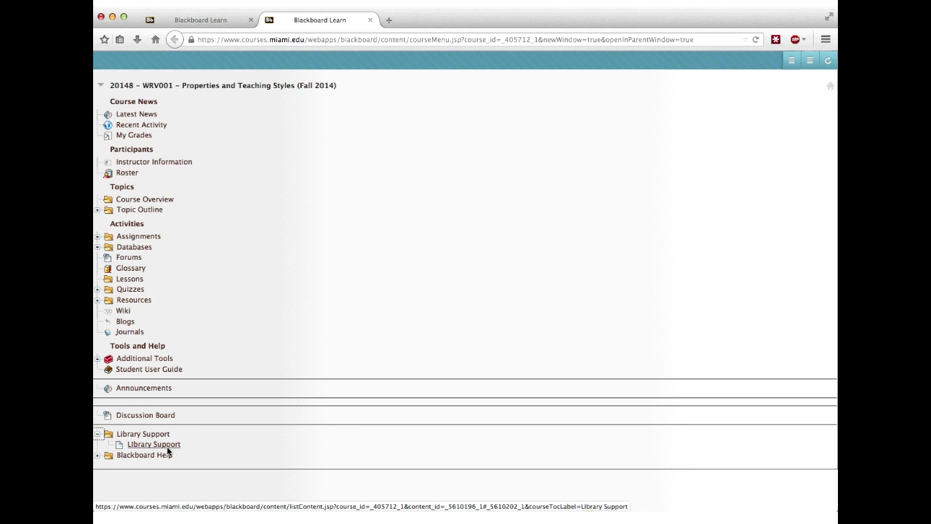
click(98, 455)
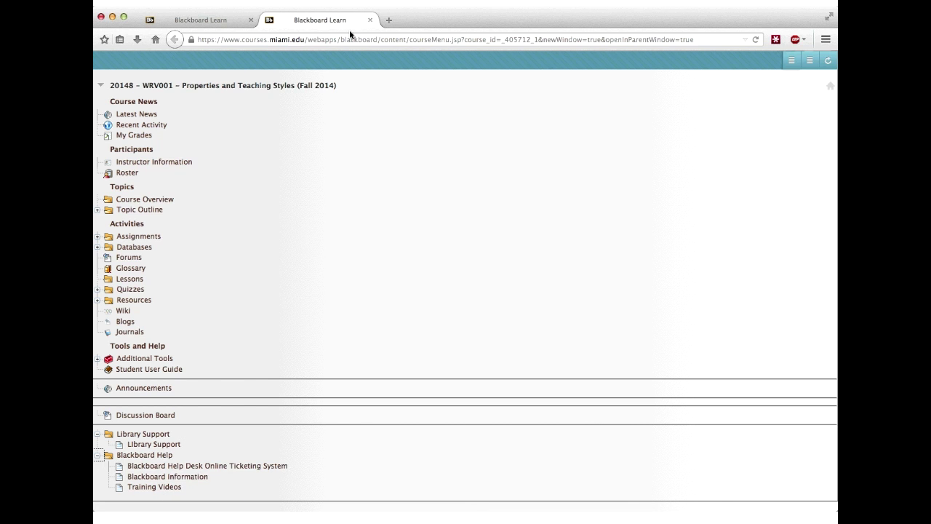
click(370, 20)
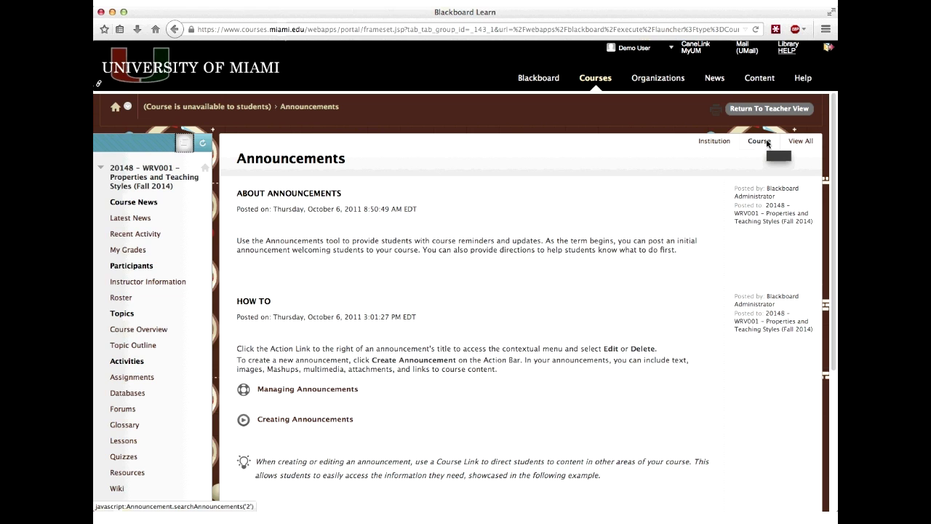
Use Return To Teacher View to leave student view
click(773, 108)
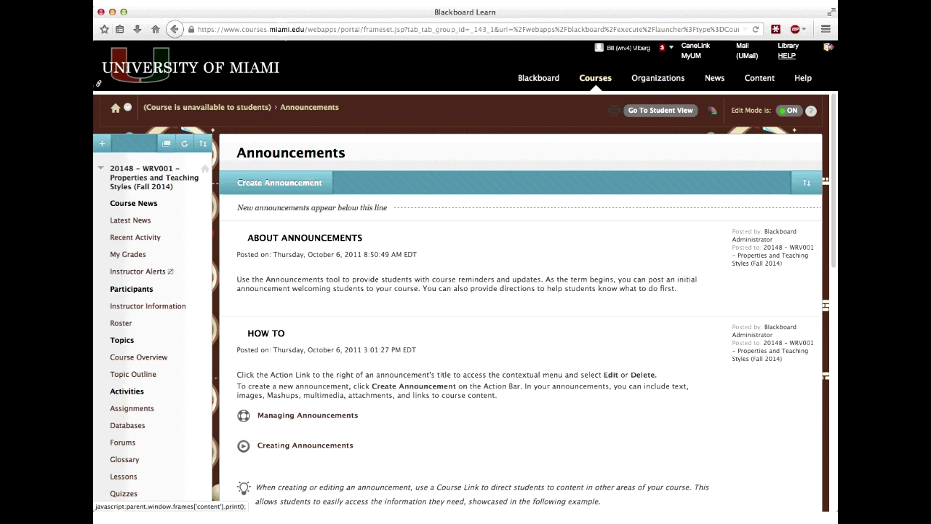
Expand Users and Groups in the Control Panel and show the course's Users list
scroll(466, 302, down, 10)
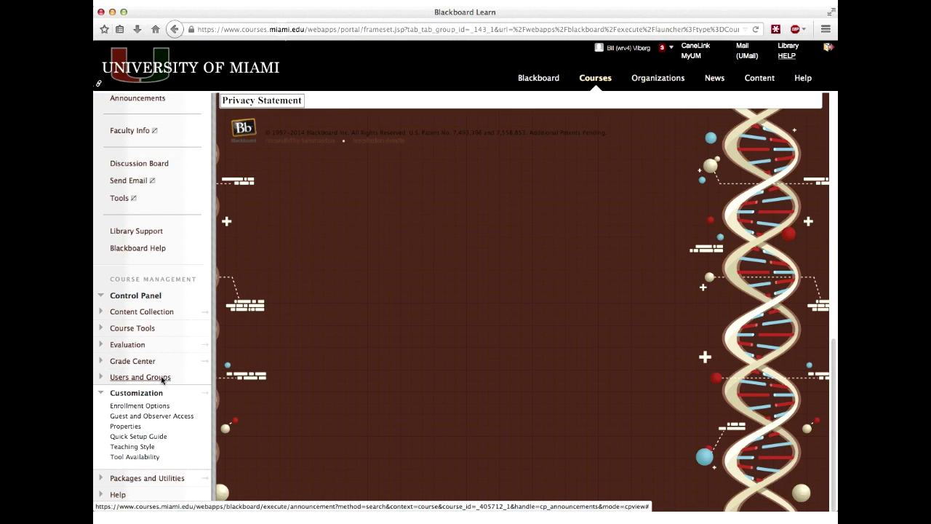
click(163, 379)
click(123, 403)
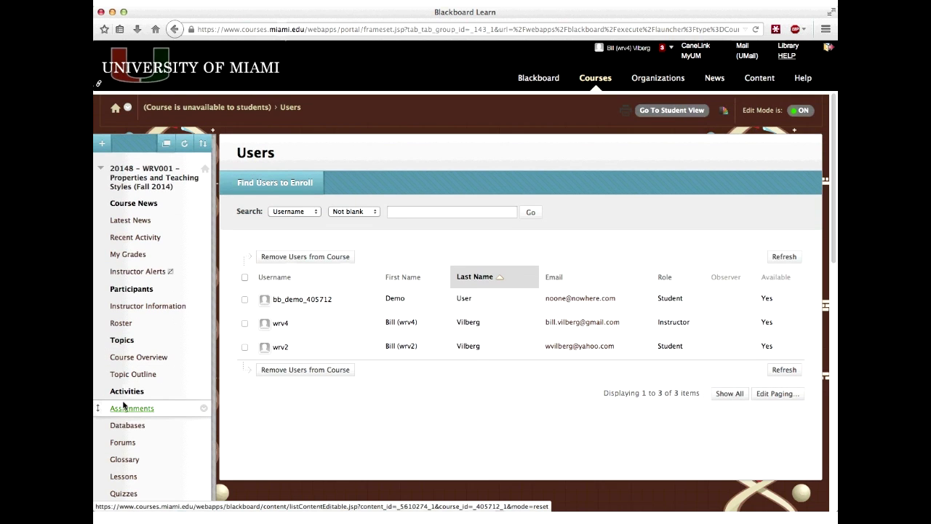
Open and close the demo student's contextual menu twice
mouse_move(296, 302)
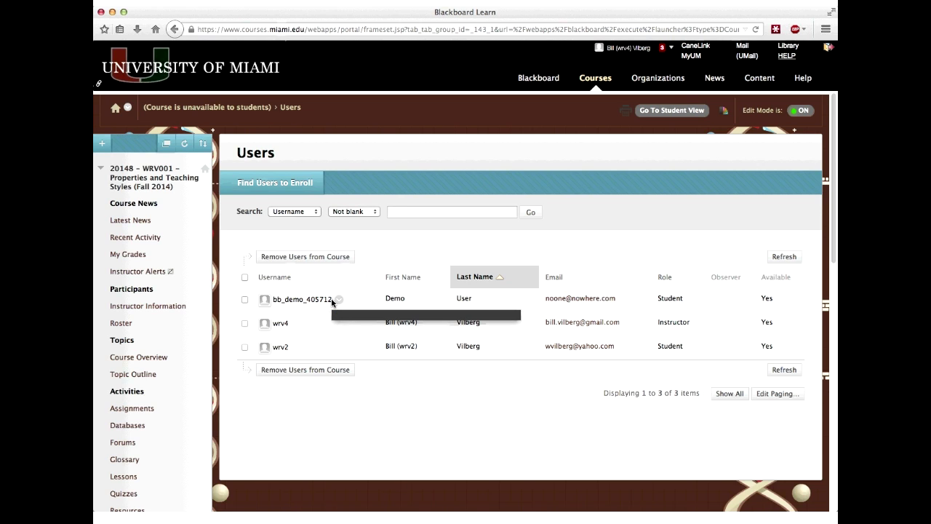
click(338, 300)
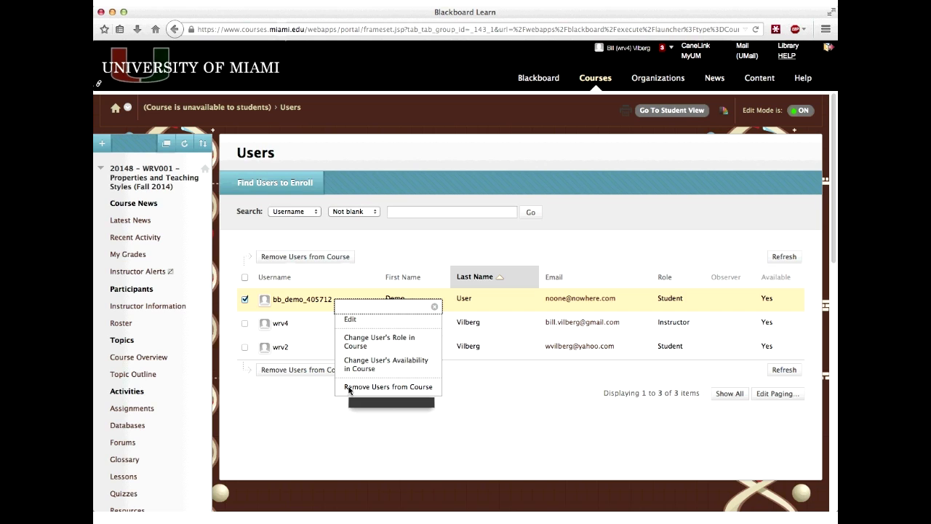
click(402, 251)
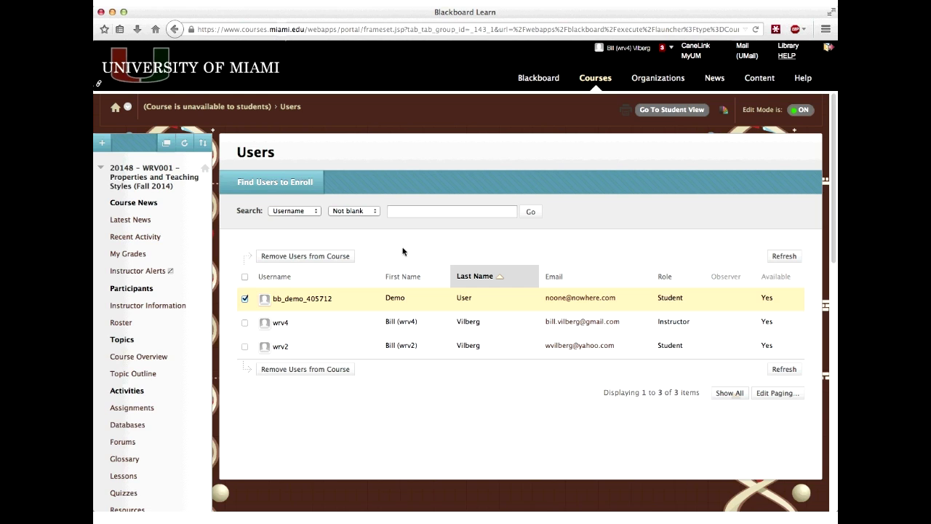
click(339, 299)
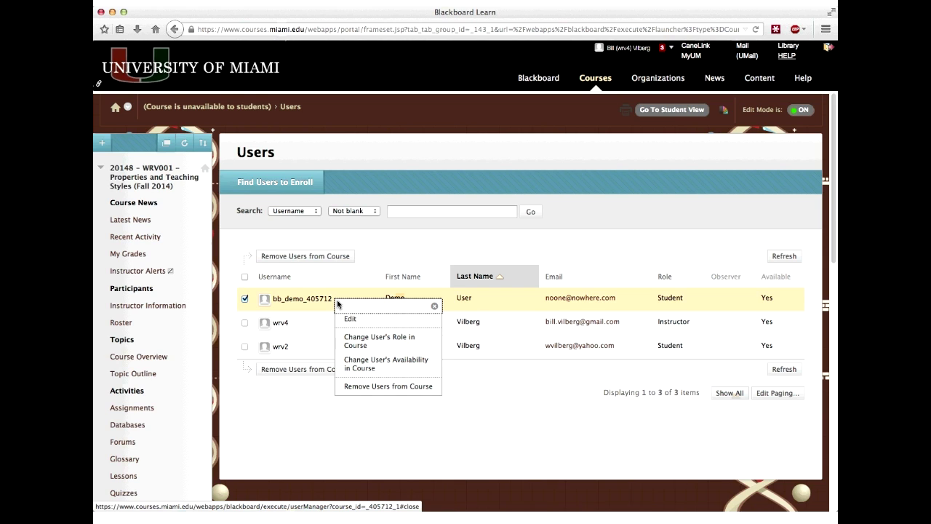
click(389, 253)
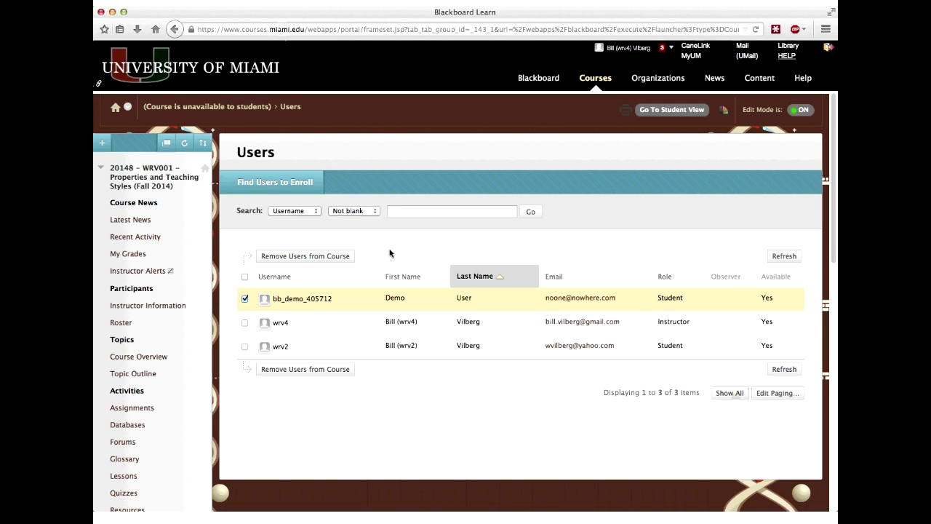